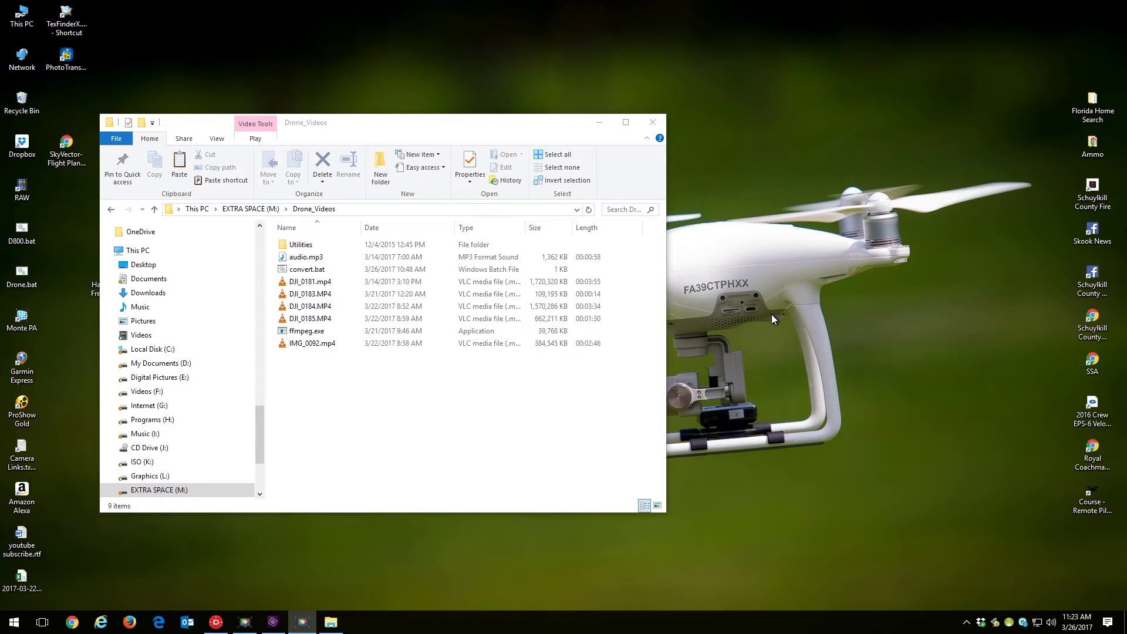
Select the clip DJI_0183.MP4 in the Drone_Videos folder.
click(317, 296)
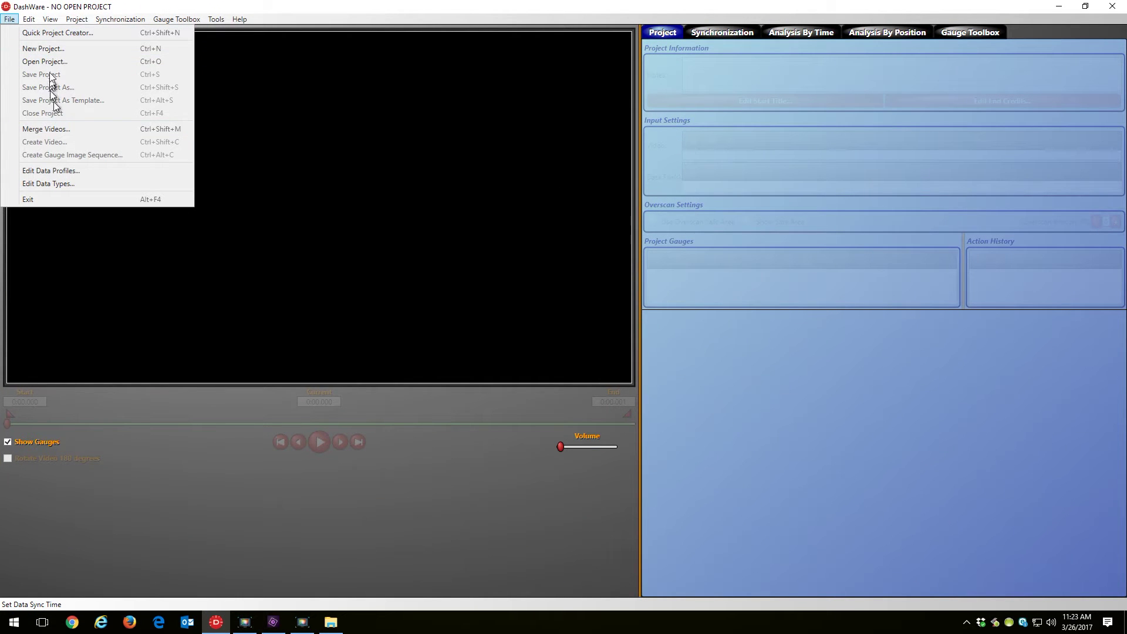
Create 'New Project' from the DJI Phantom 4 - Healthy Drones 4K template, overwriting the existing one.
click(47, 48)
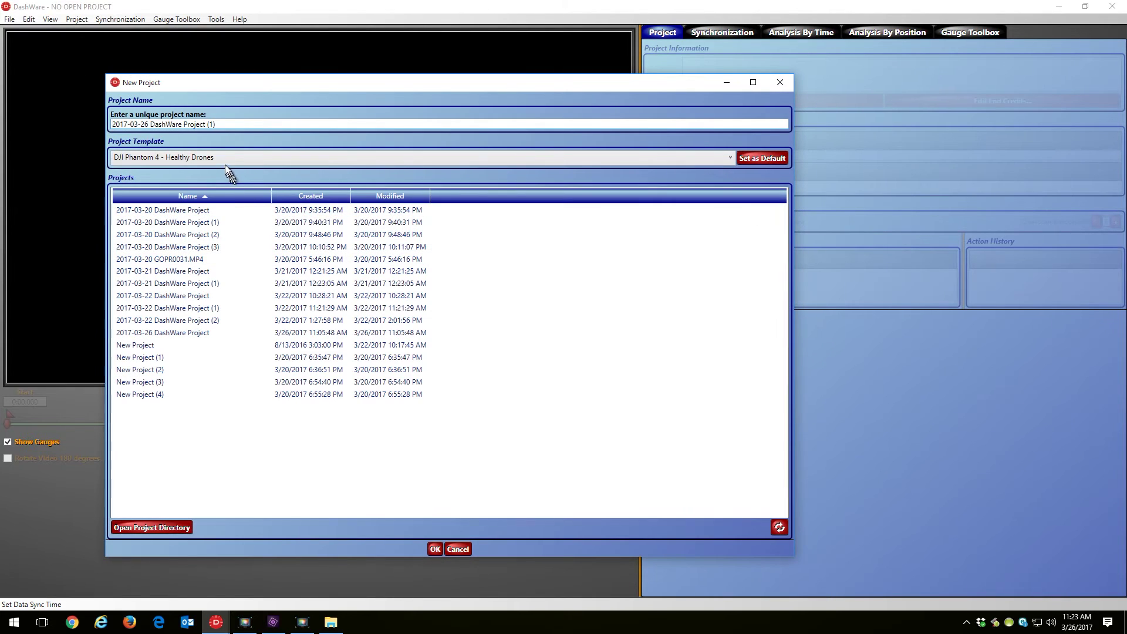
click(222, 158)
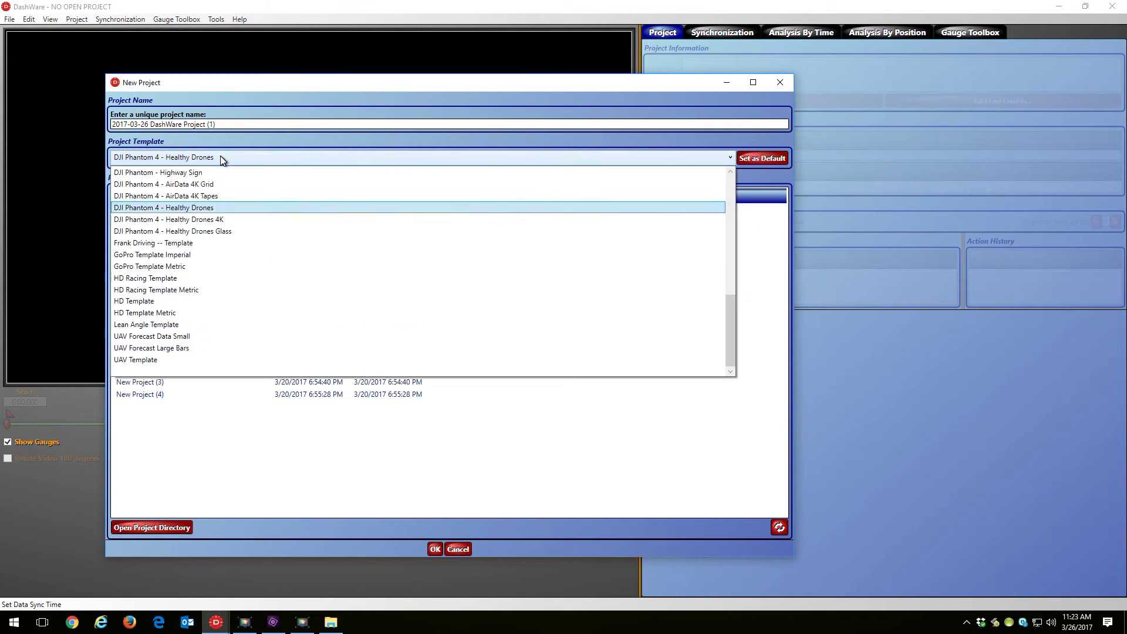
click(232, 220)
click(163, 346)
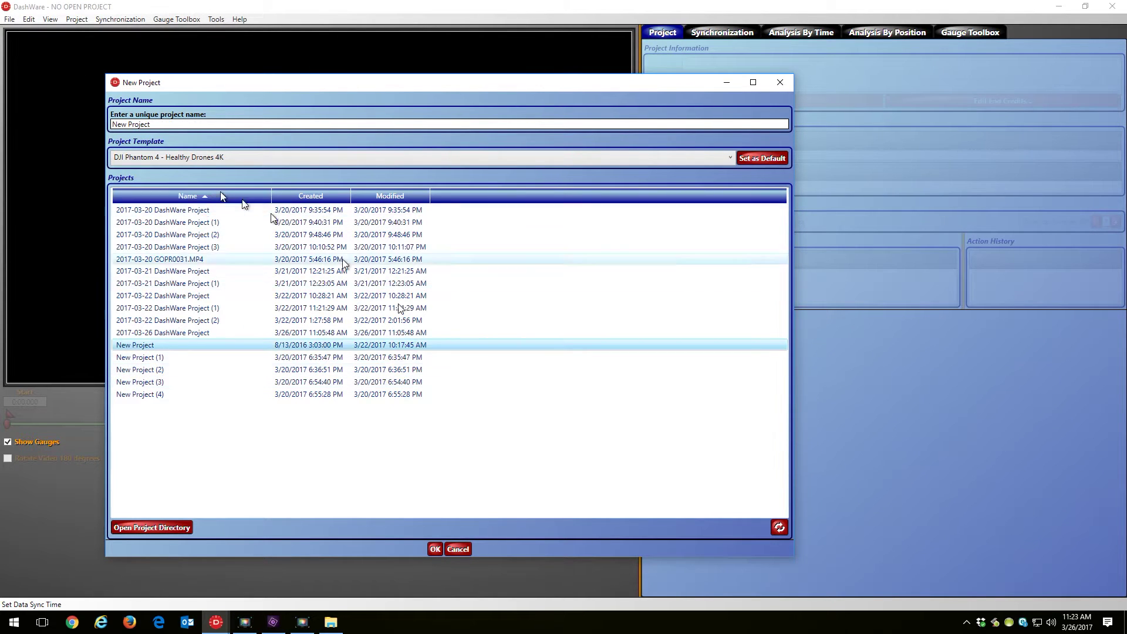
click(436, 549)
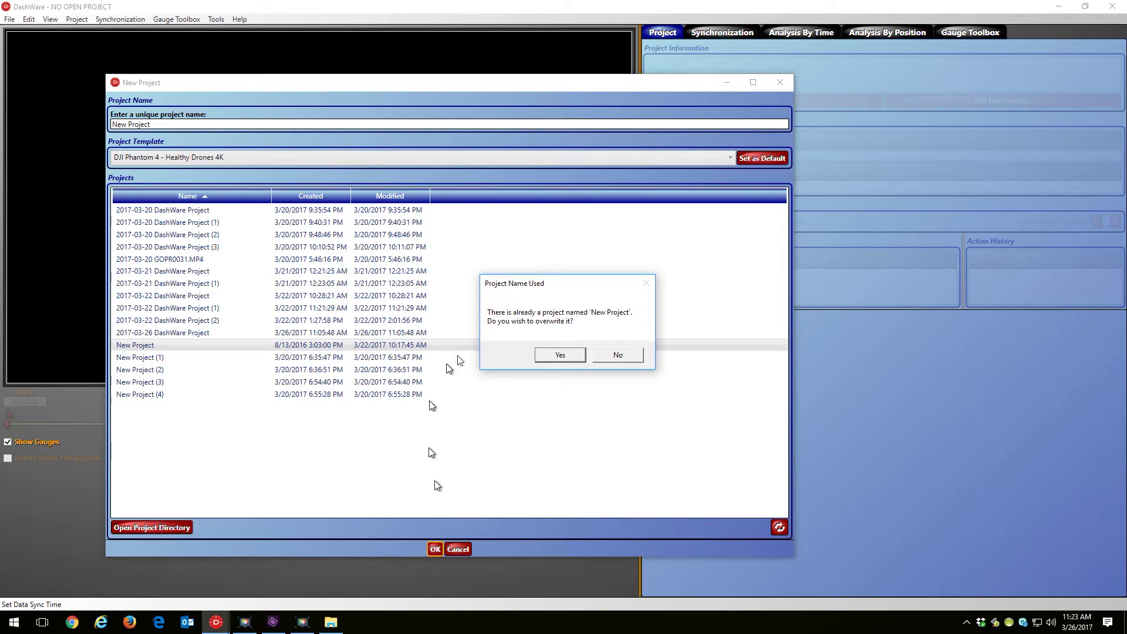
click(553, 361)
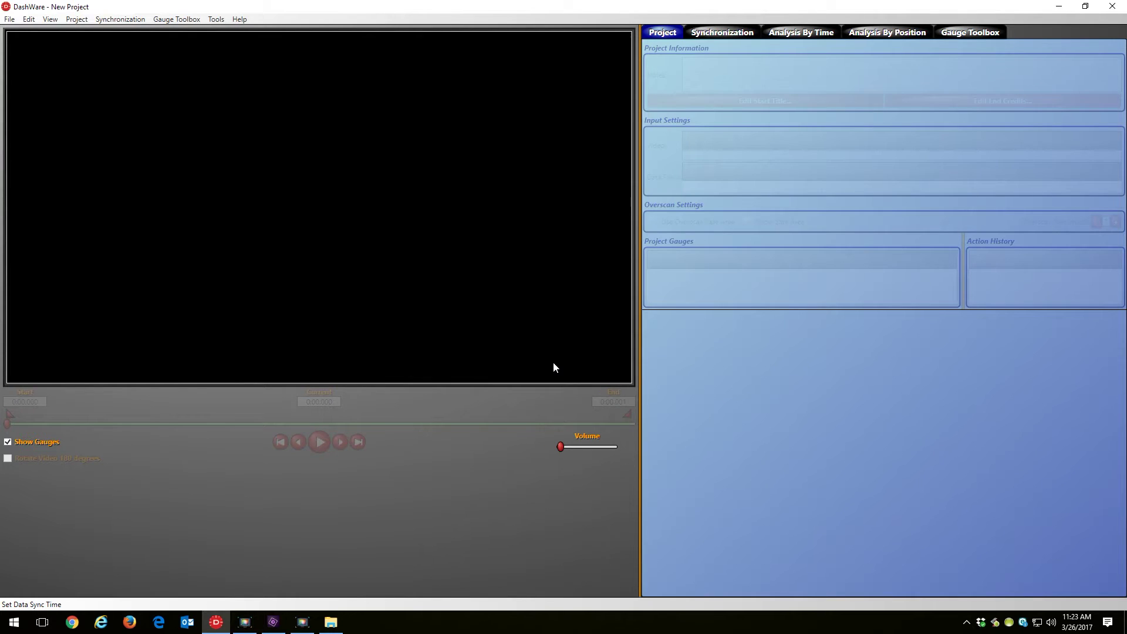
Load DJI_0183.MP4 as the project's video.
click(691, 141)
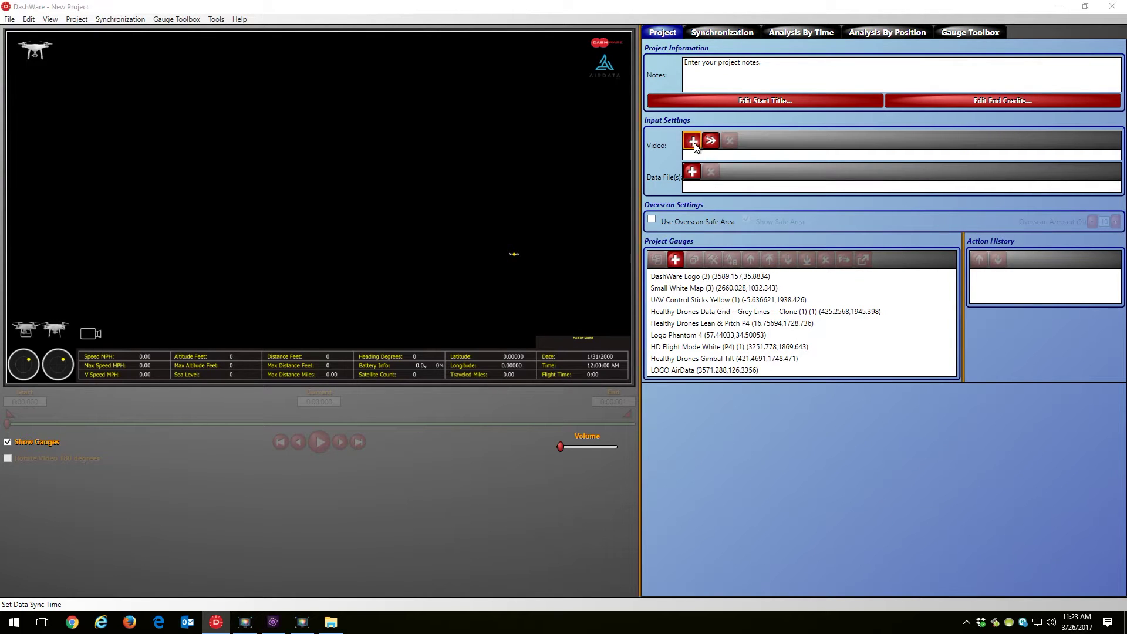
click(324, 142)
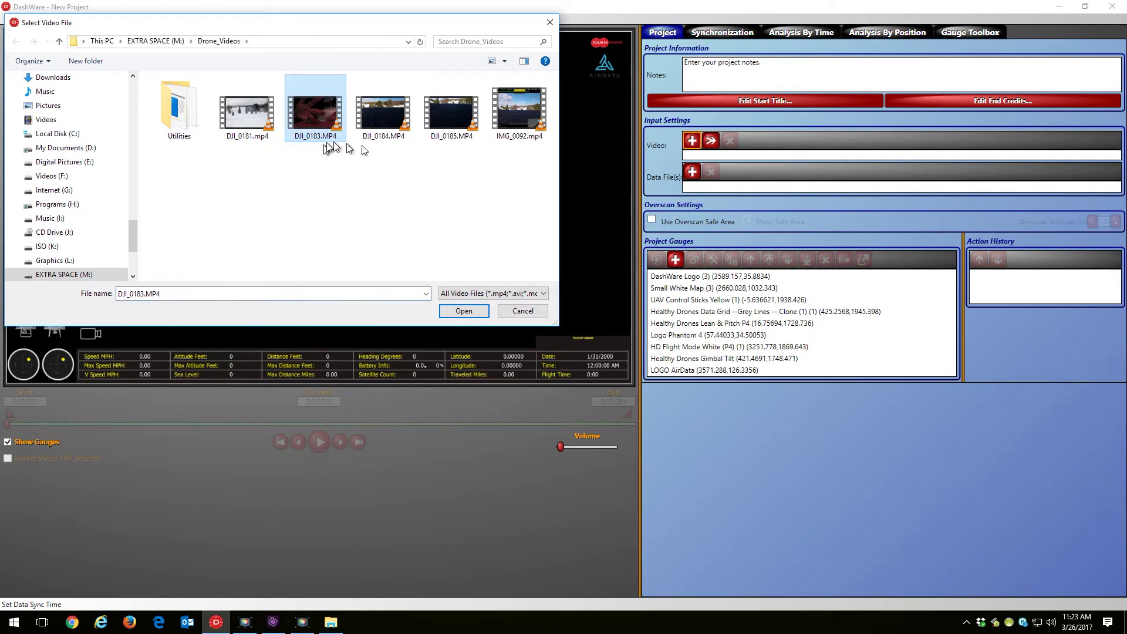
click(464, 311)
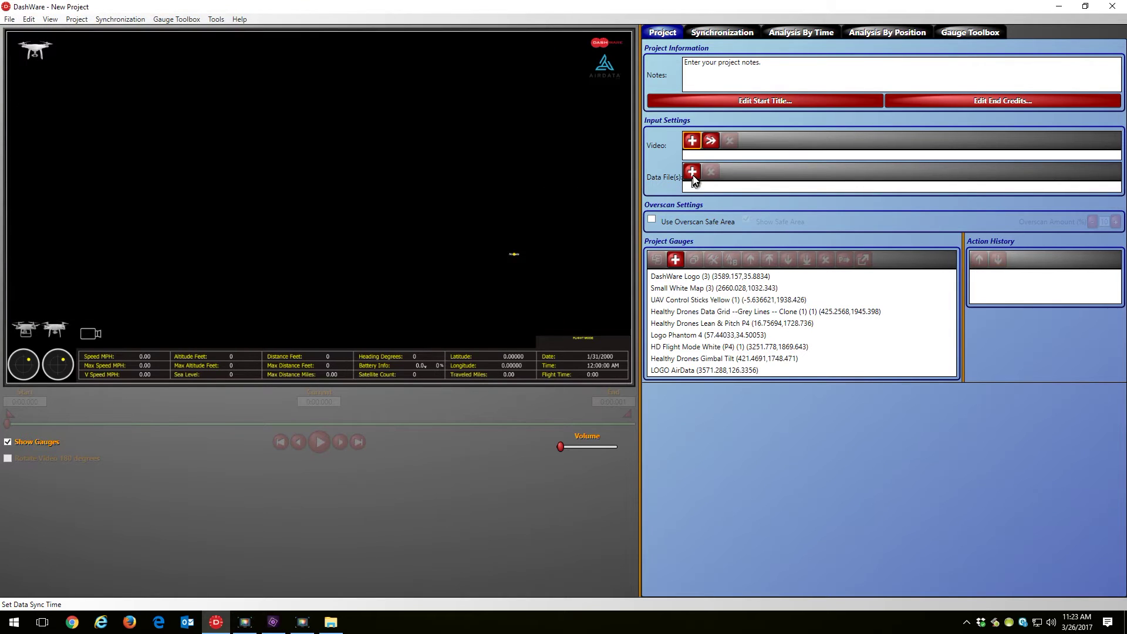
Attach the Desktop log 2017-03-22_8-53-02_Standard.csv with the Healthy Drones profile.
click(693, 174)
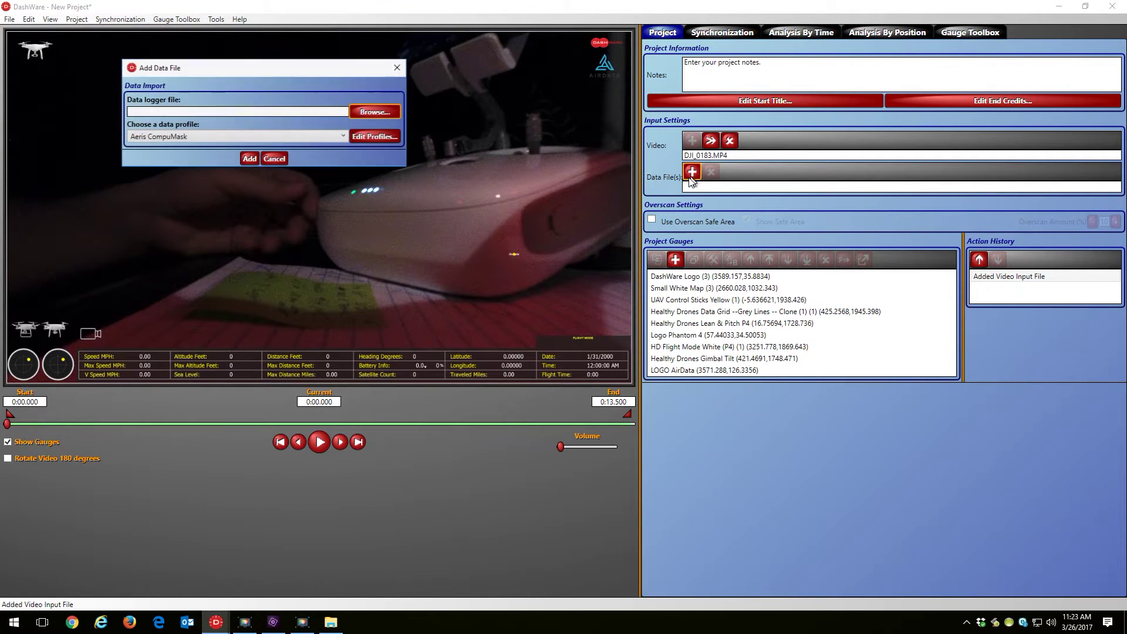
click(380, 114)
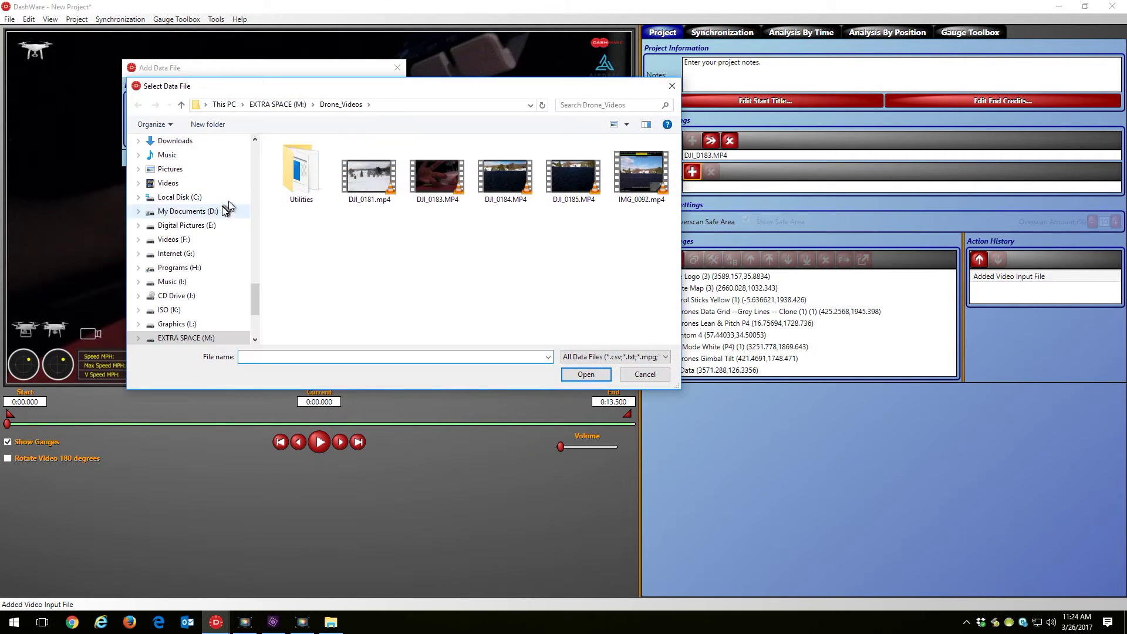
mouse_move(255, 154)
mouse_down()
mouse_move(266, 176)
mouse_move(267, 144)
mouse_up()
click(222, 164)
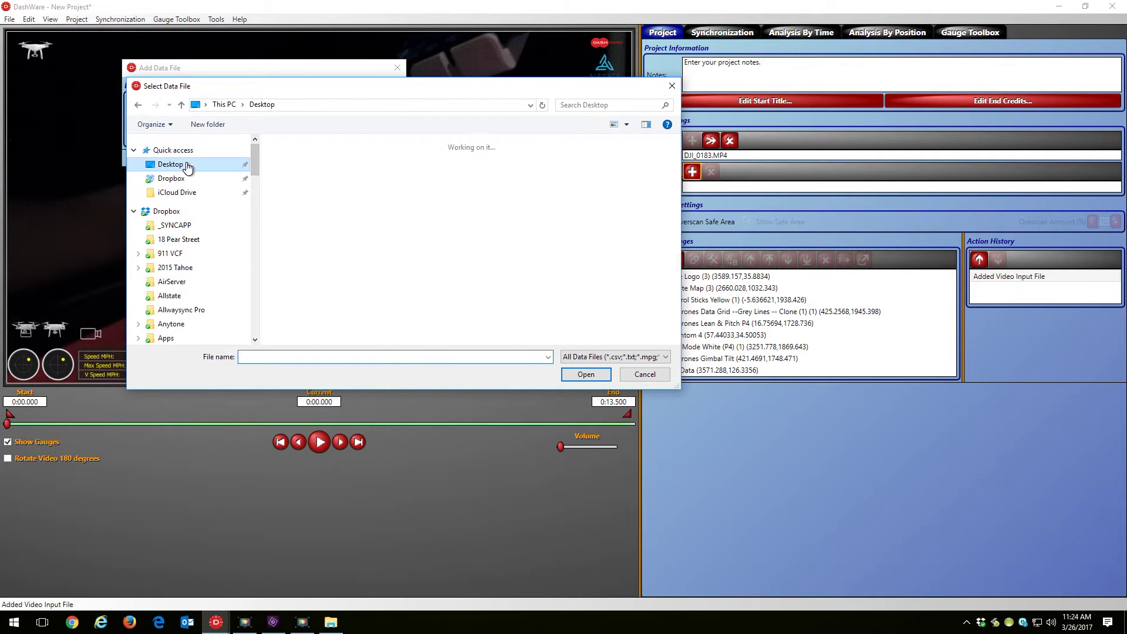
click(546, 180)
click(582, 375)
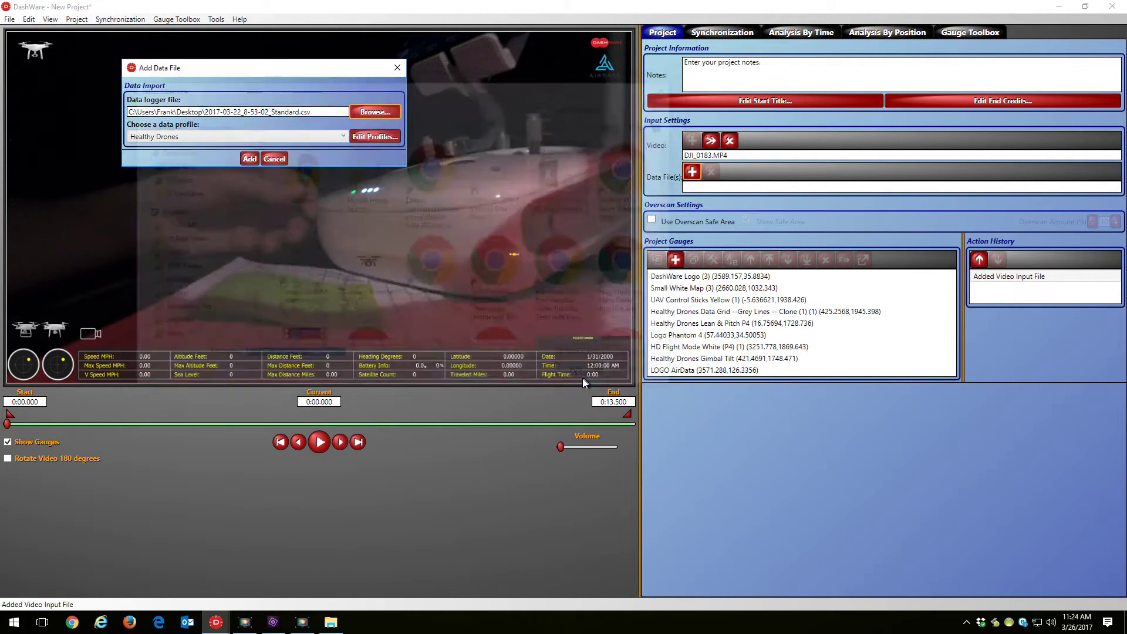
click(248, 156)
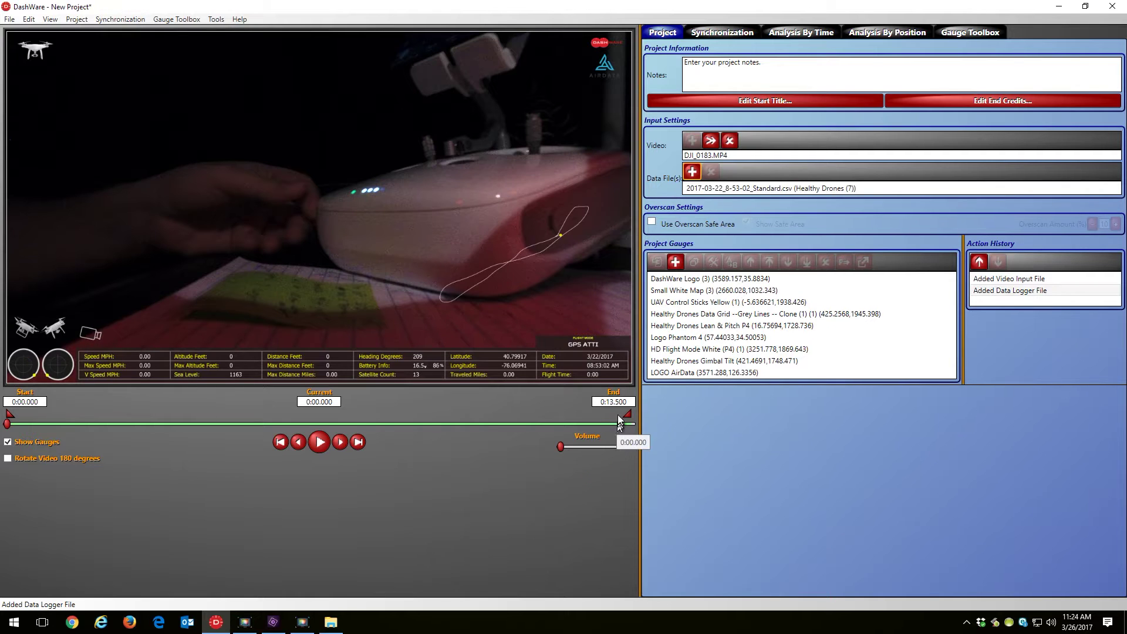
Trim the video end to 0:03.993 and play back the shortened clip.
mouse_move(617, 417)
mouse_down()
mouse_move(113, 432)
mouse_move(194, 419)
mouse_up()
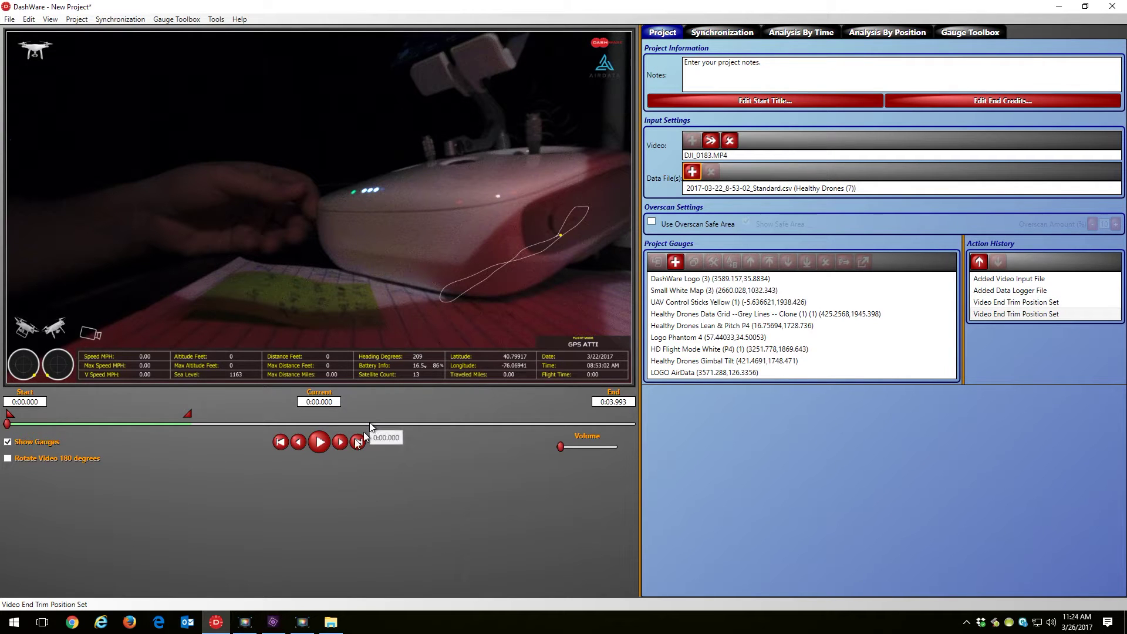
click(320, 445)
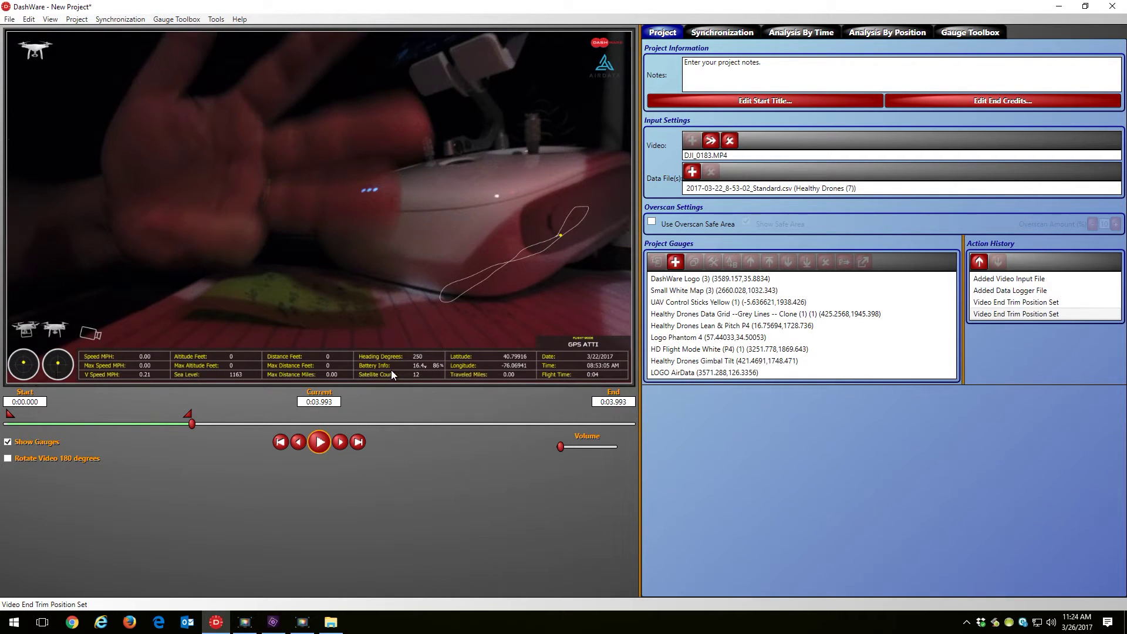
click(722, 32)
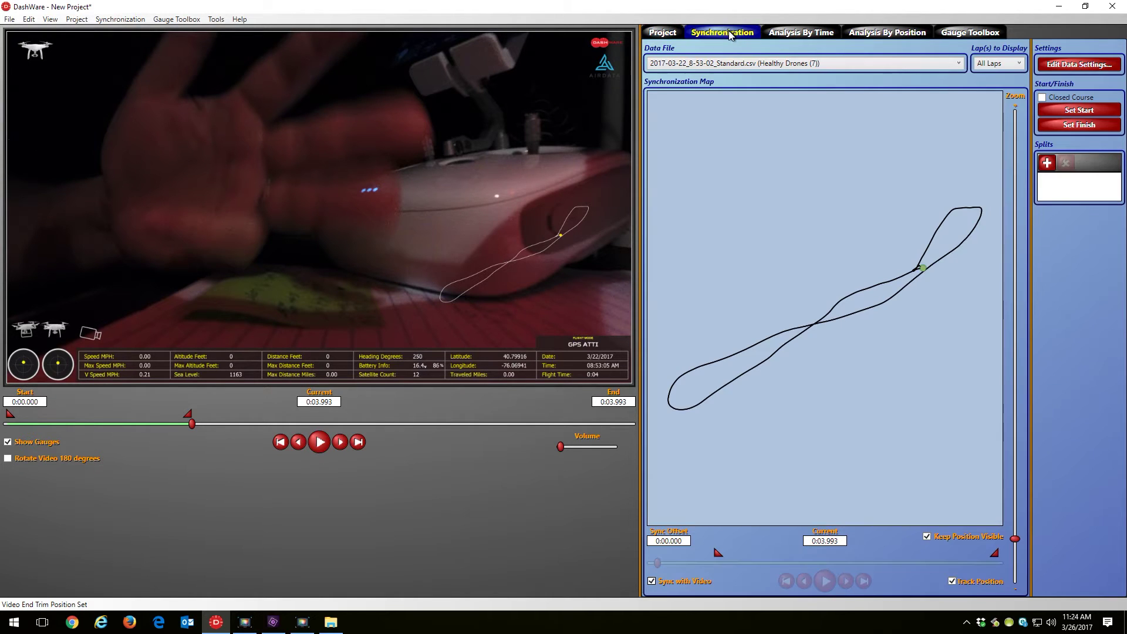
Turn off Sync with Video and set the telemetry position to 1:09.609.
click(651, 581)
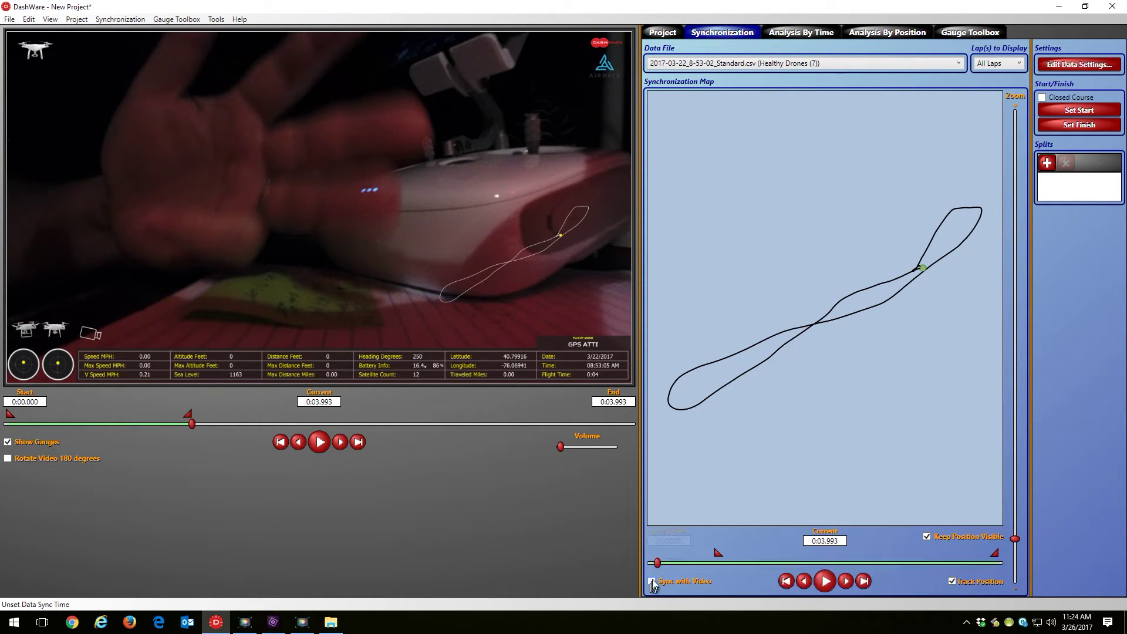
drag(758, 567, 770, 567)
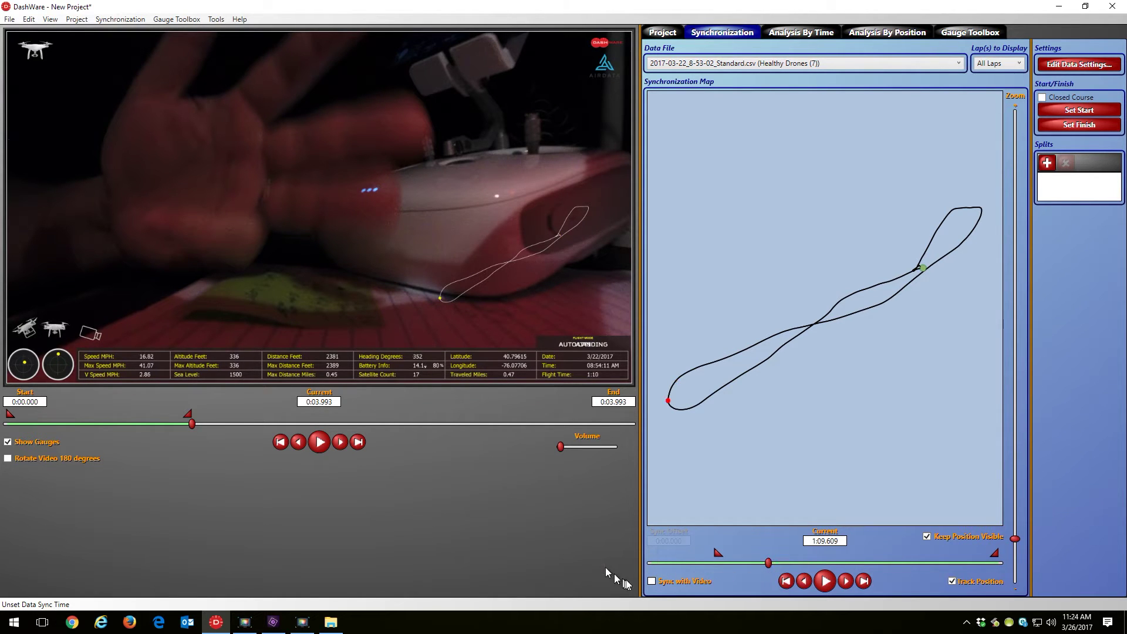
Attempt to render the 4K video with gauges and dismiss the Media Foundation error.
click(9, 19)
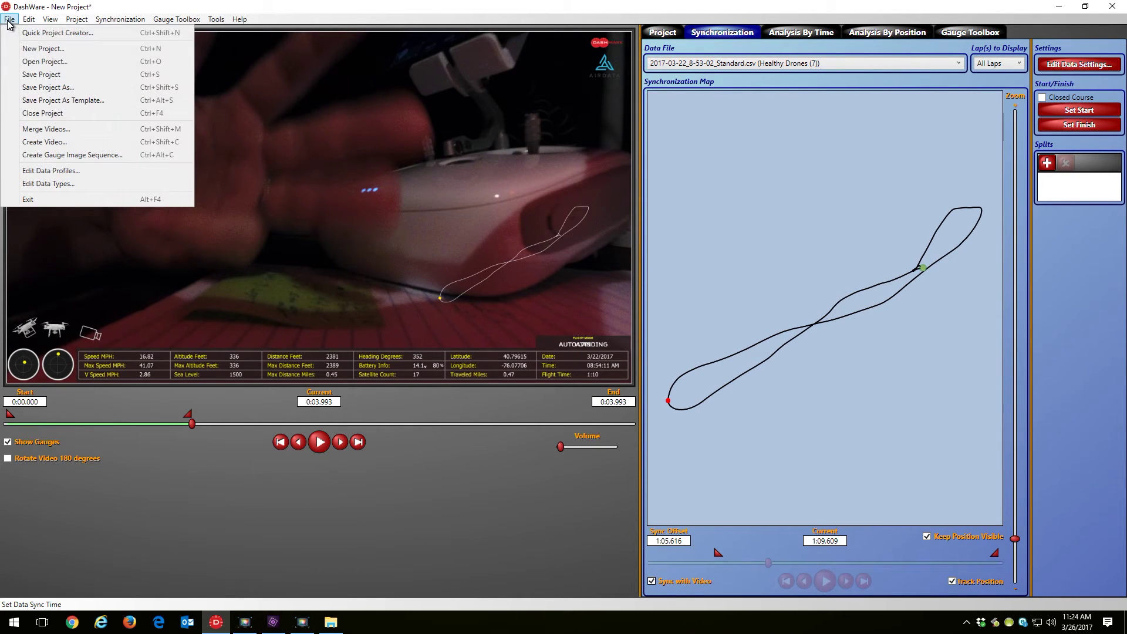
click(57, 142)
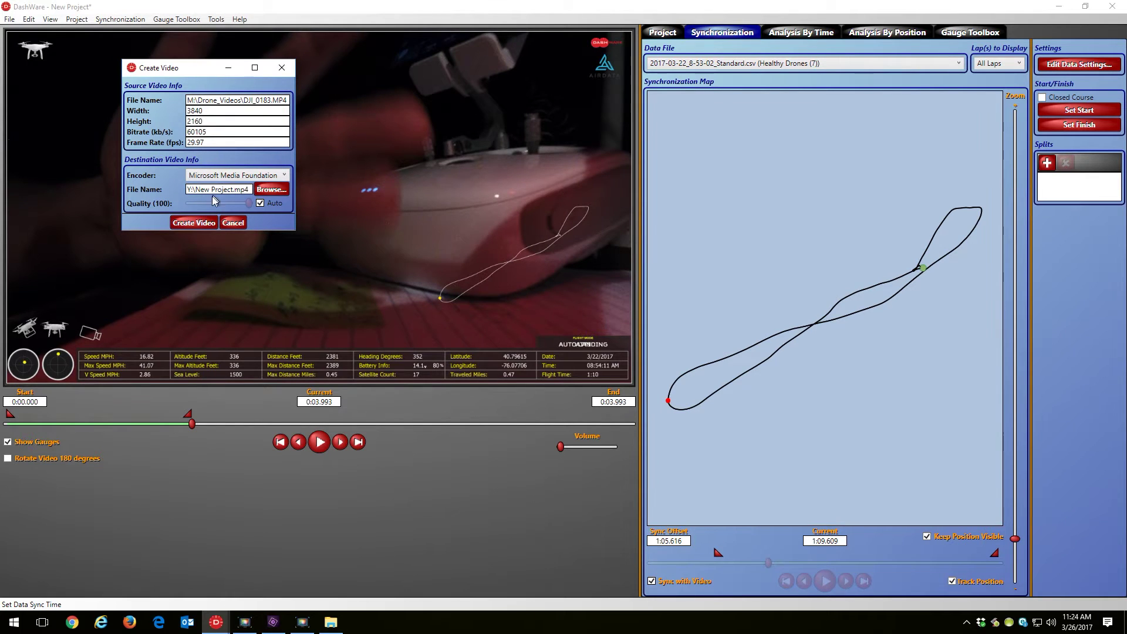
click(190, 222)
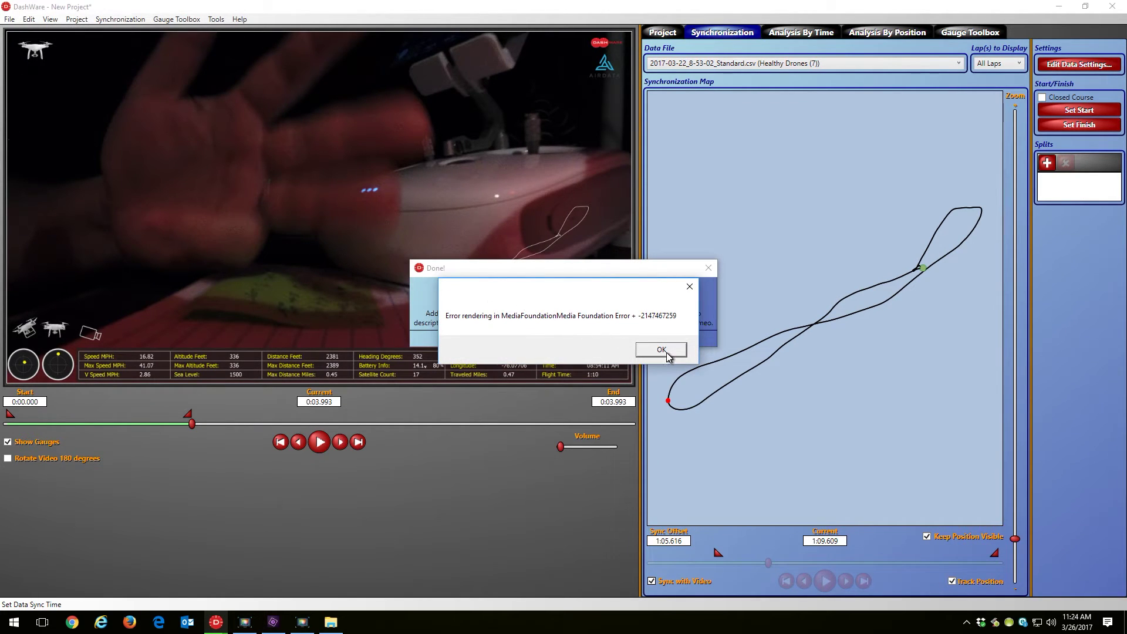
click(662, 349)
click(574, 343)
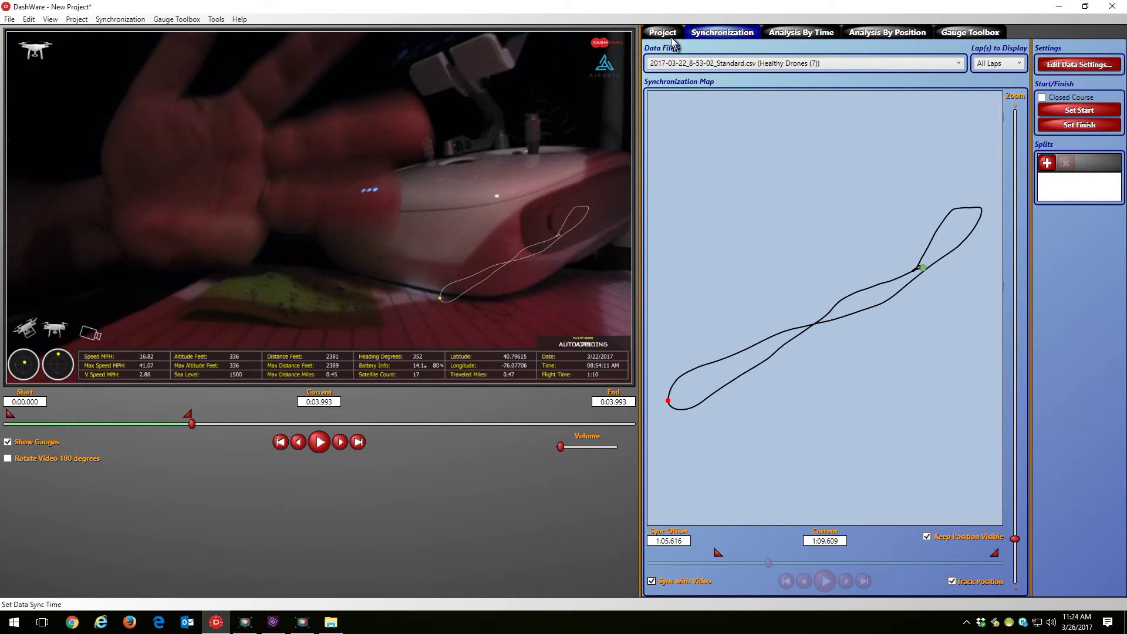
Remove the video from the project and minimize DashWare.
click(654, 36)
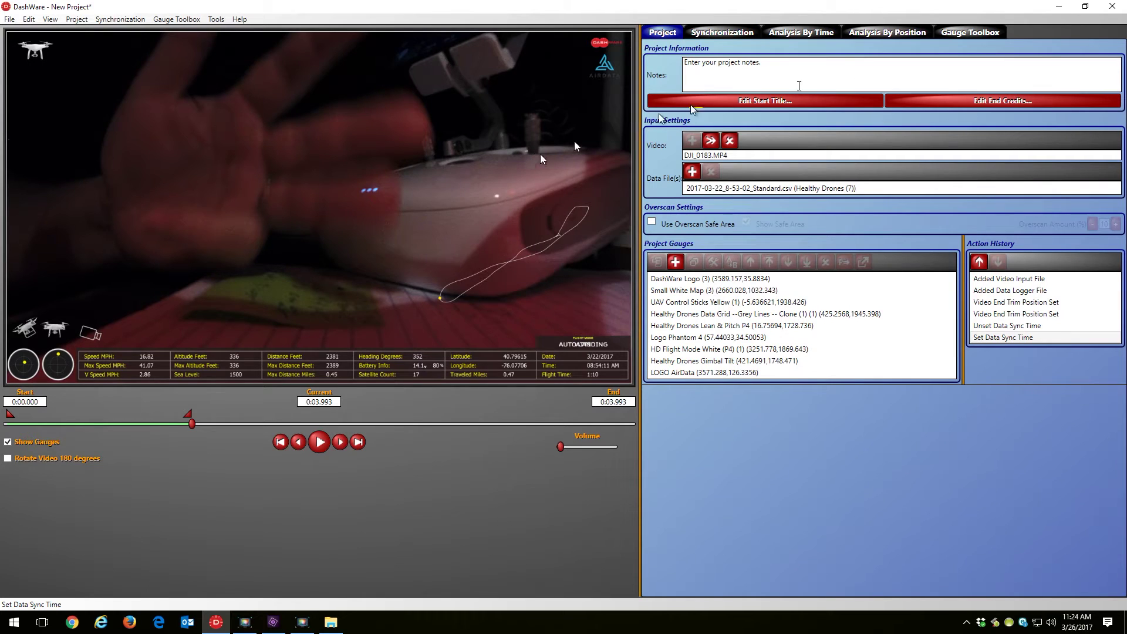
click(730, 140)
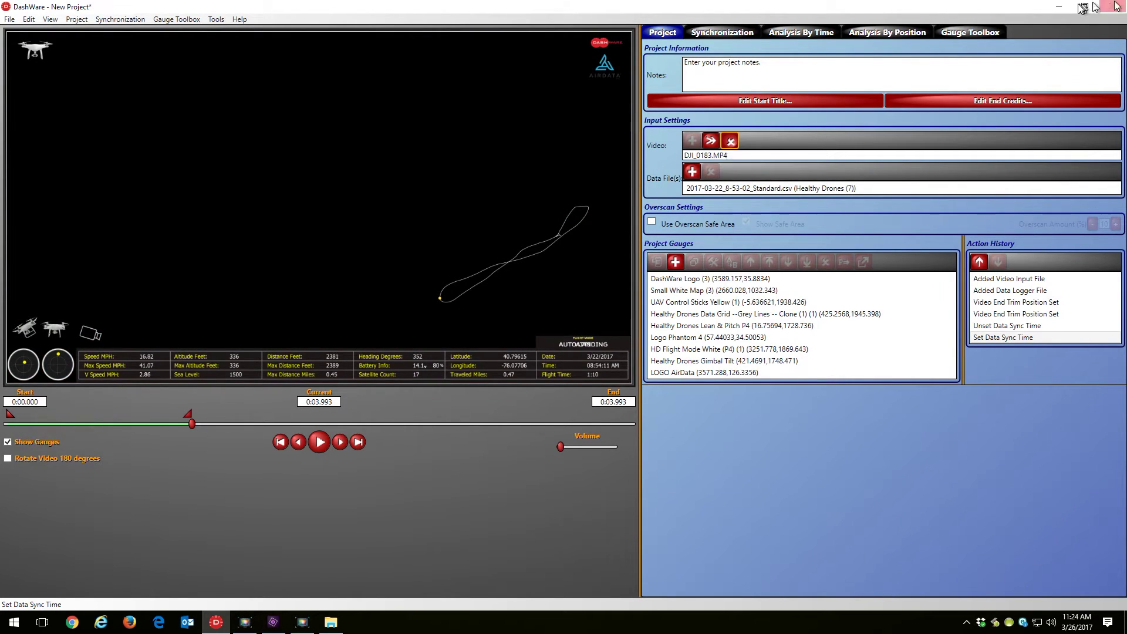
click(1059, 9)
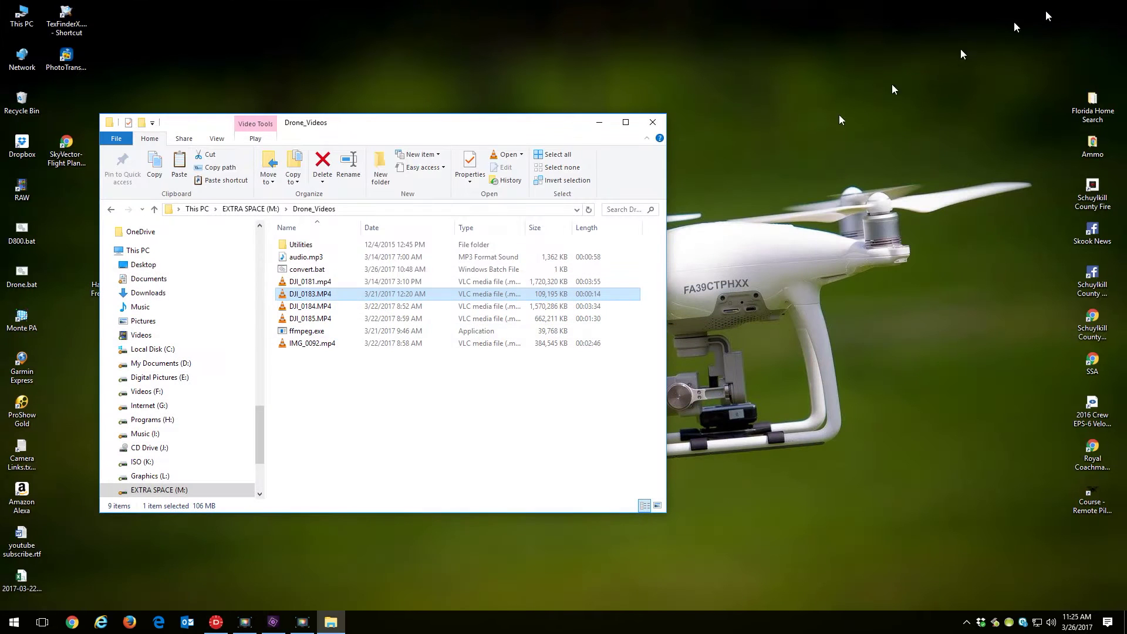
Duplicate DJI_0183.MP4 within the Drone_Videos folder.
click(315, 295)
key(ctrl+c)
key(ctrl+v)
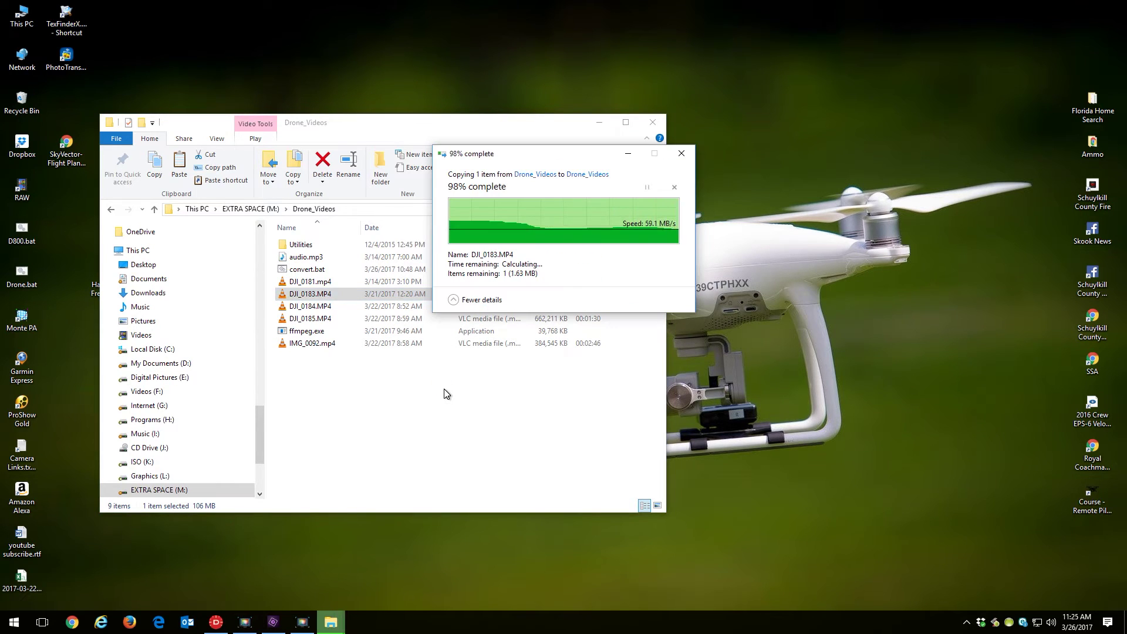
Rename the copy 'DJI_0183 - Copy.MP4' to video.mp4.
right_click(347, 293)
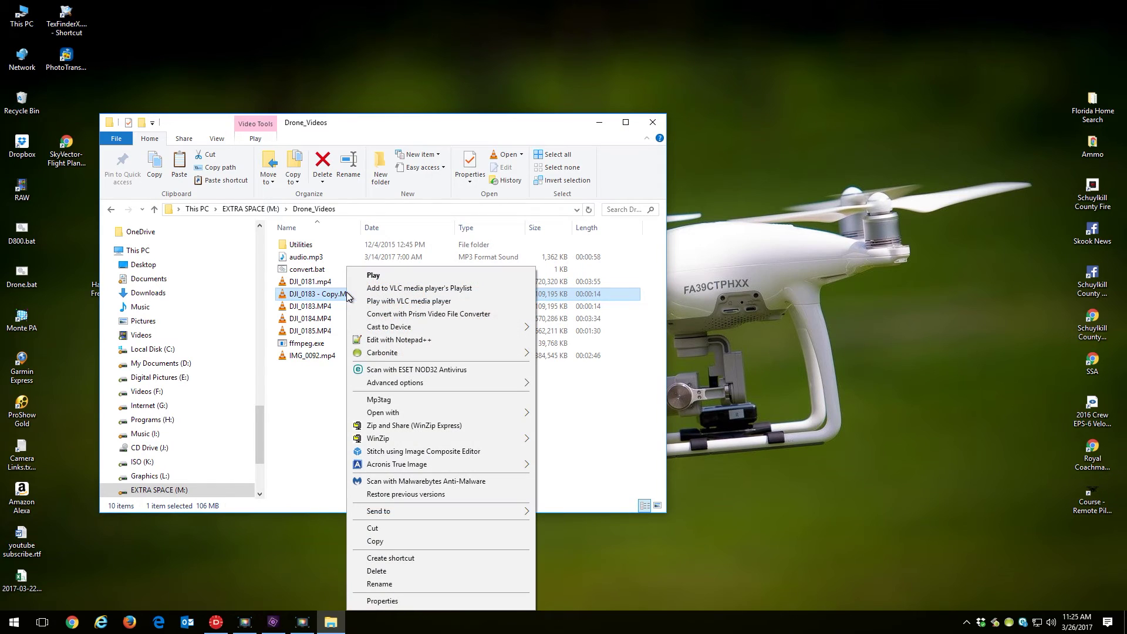
click(393, 584)
click(358, 295)
drag(358, 294, 257, 294)
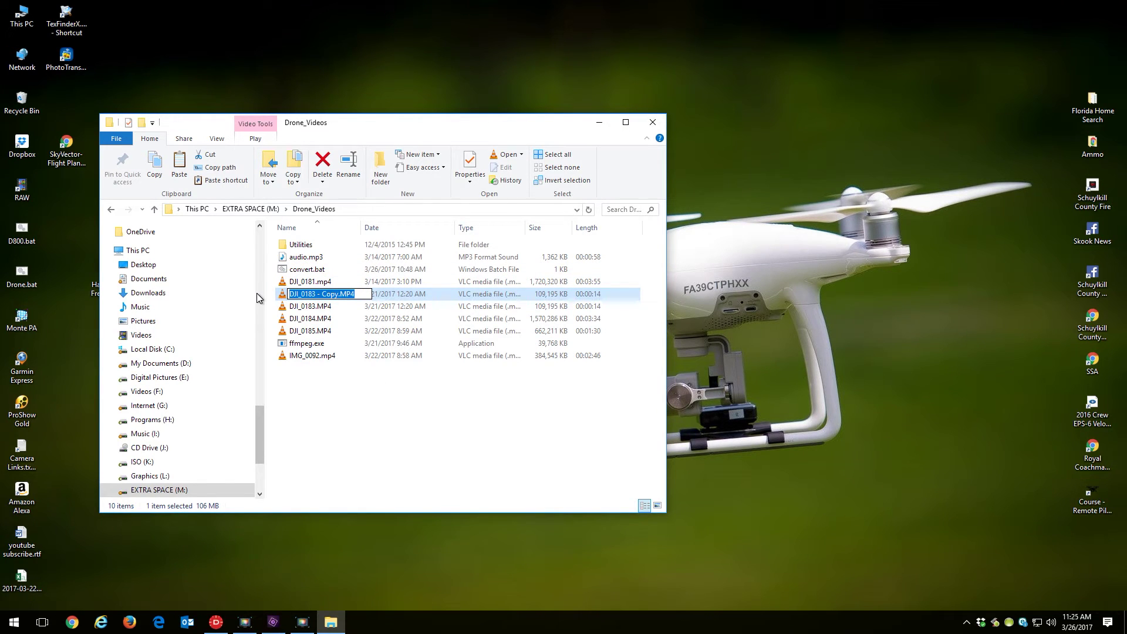
text(video)
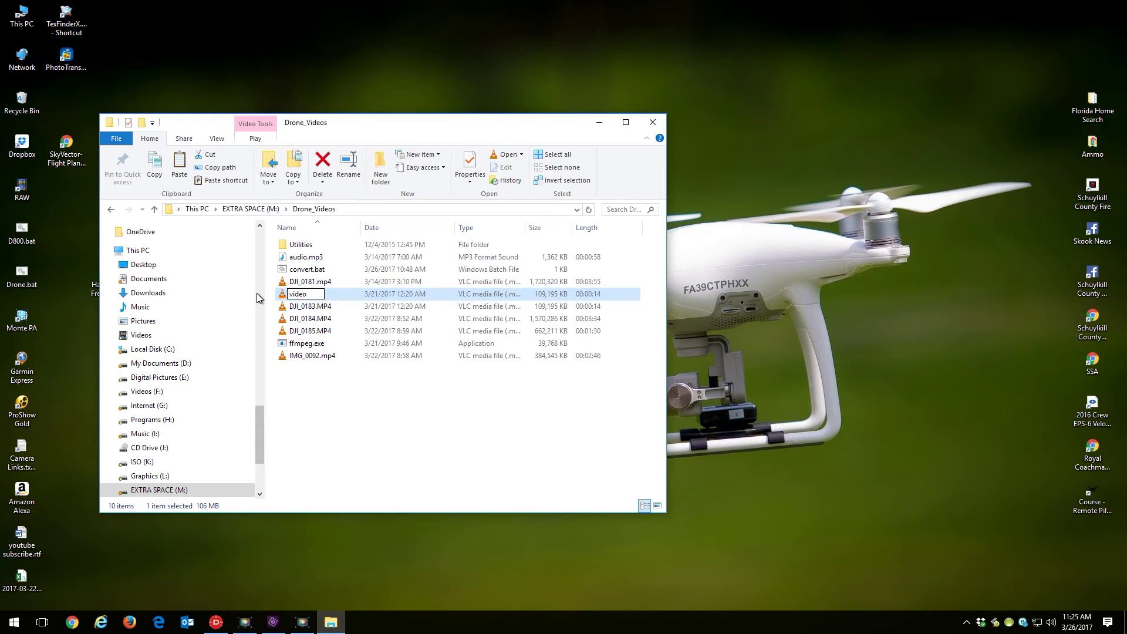
text(.mp4)
key(Return)
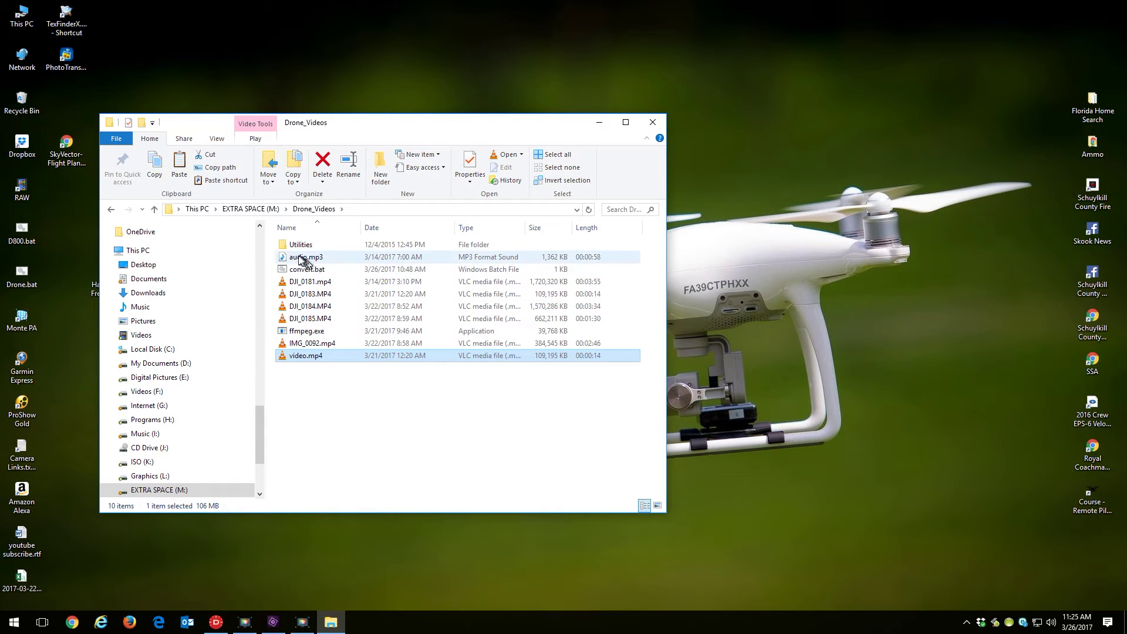
mouse_move(319, 262)
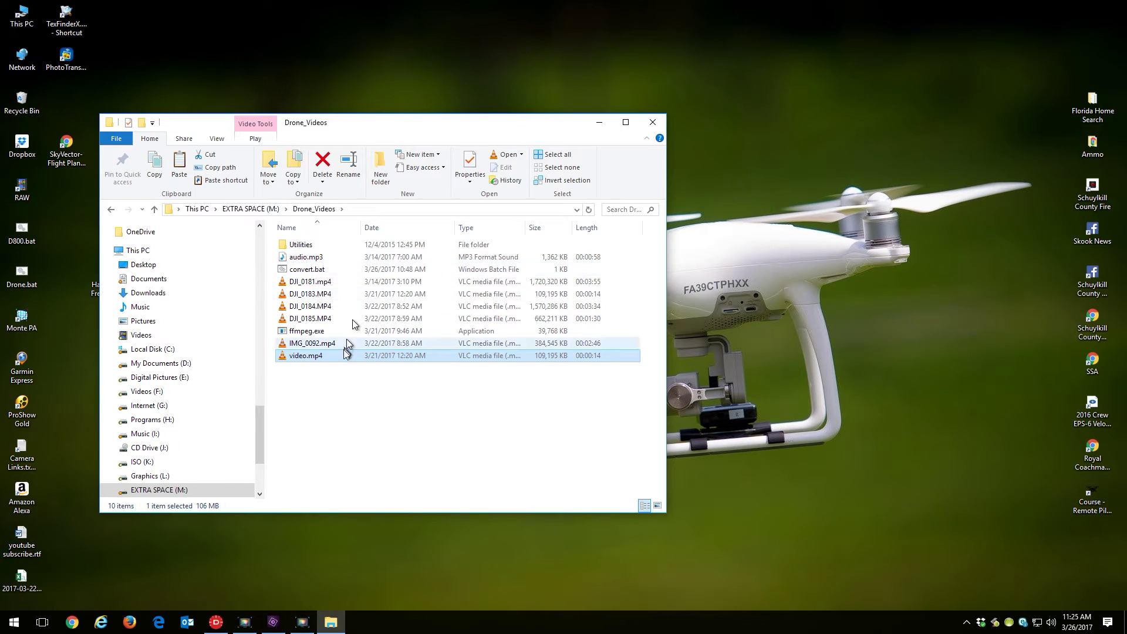
right_click(308, 270)
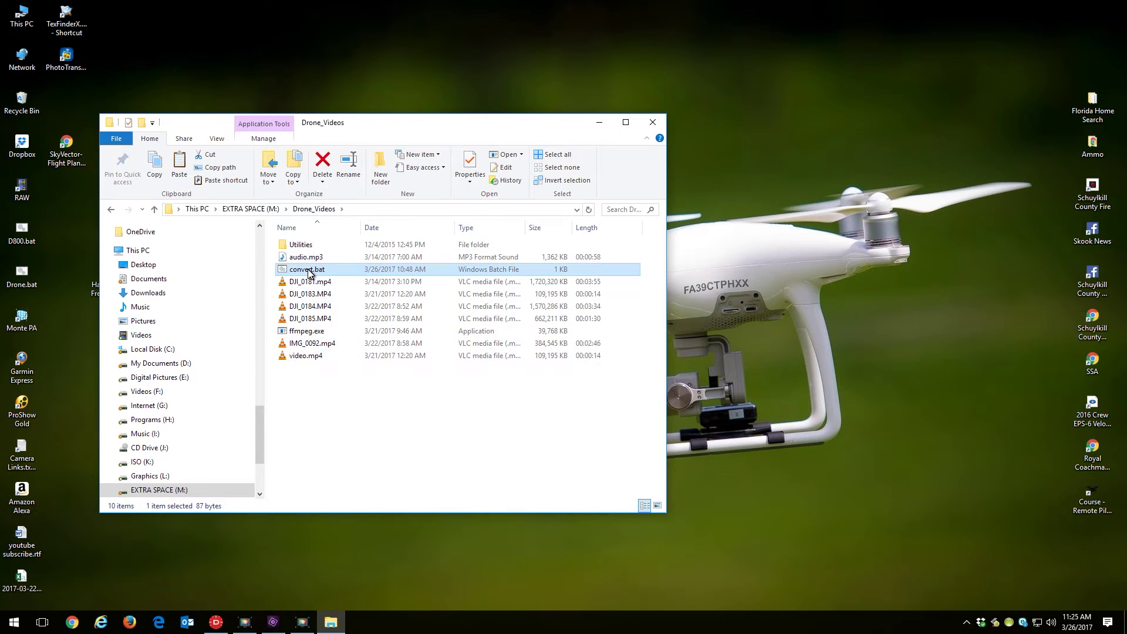
click(334, 292)
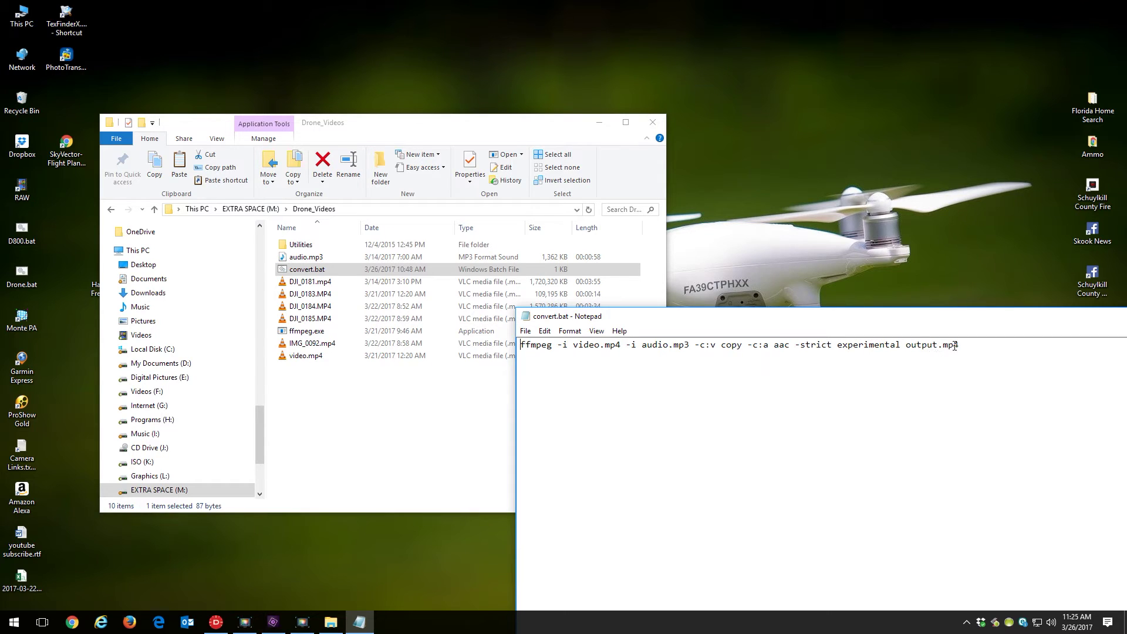
double_click(527, 318)
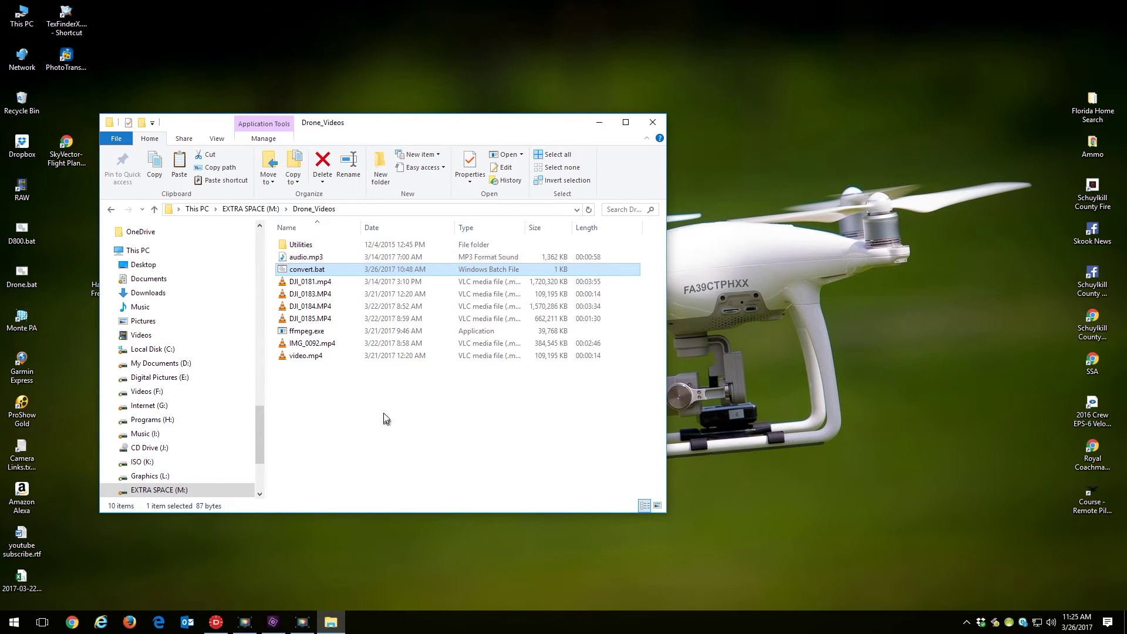
double_click(311, 270)
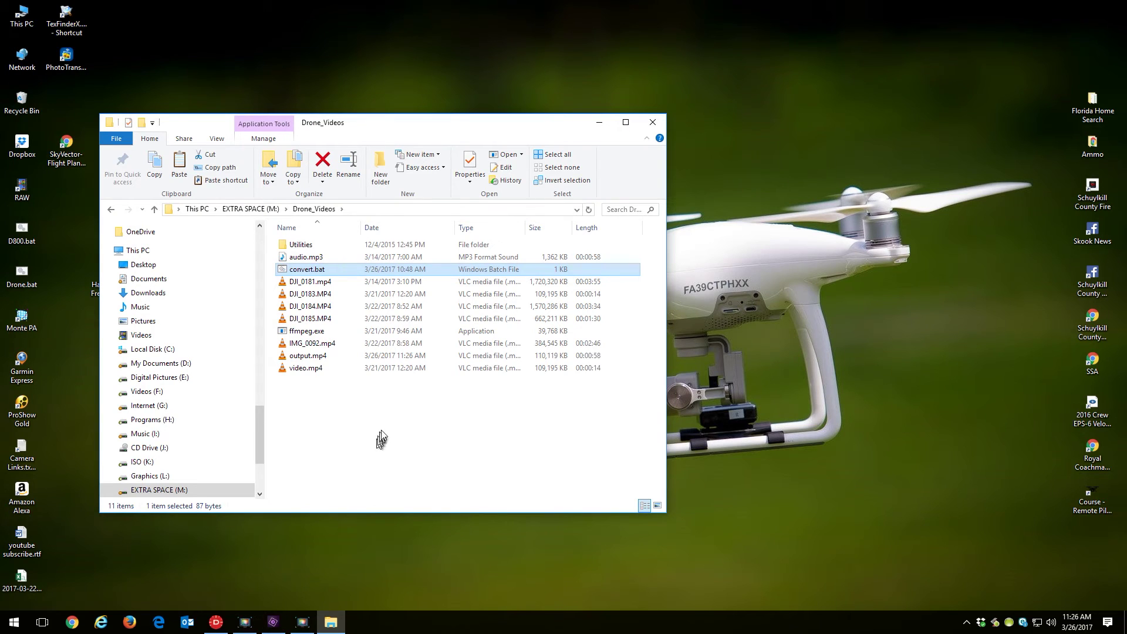
Select the newly created output.mp4 in Drone_Videos.
click(308, 357)
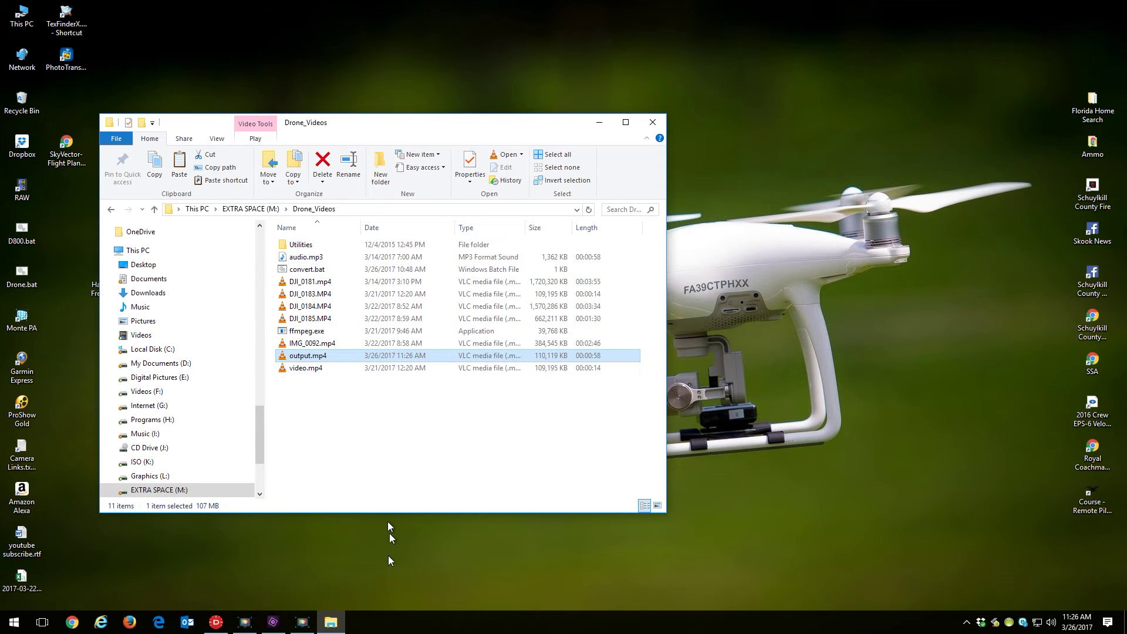
Load M:\Drone_Videos\output.mp4 as the project's video in DashWare.
click(215, 623)
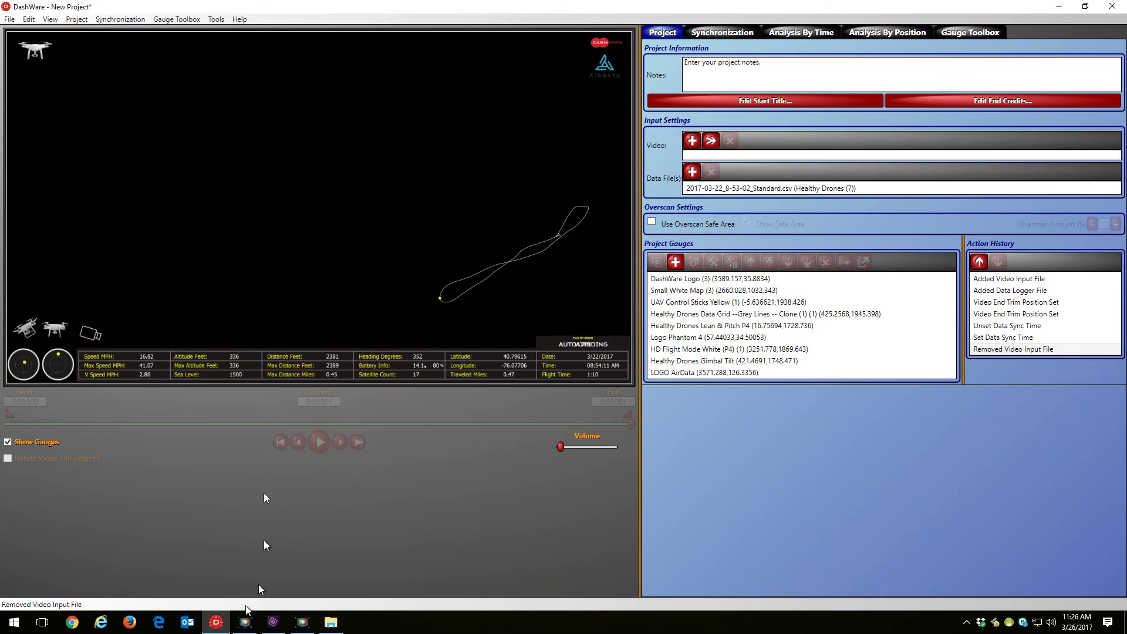
click(692, 141)
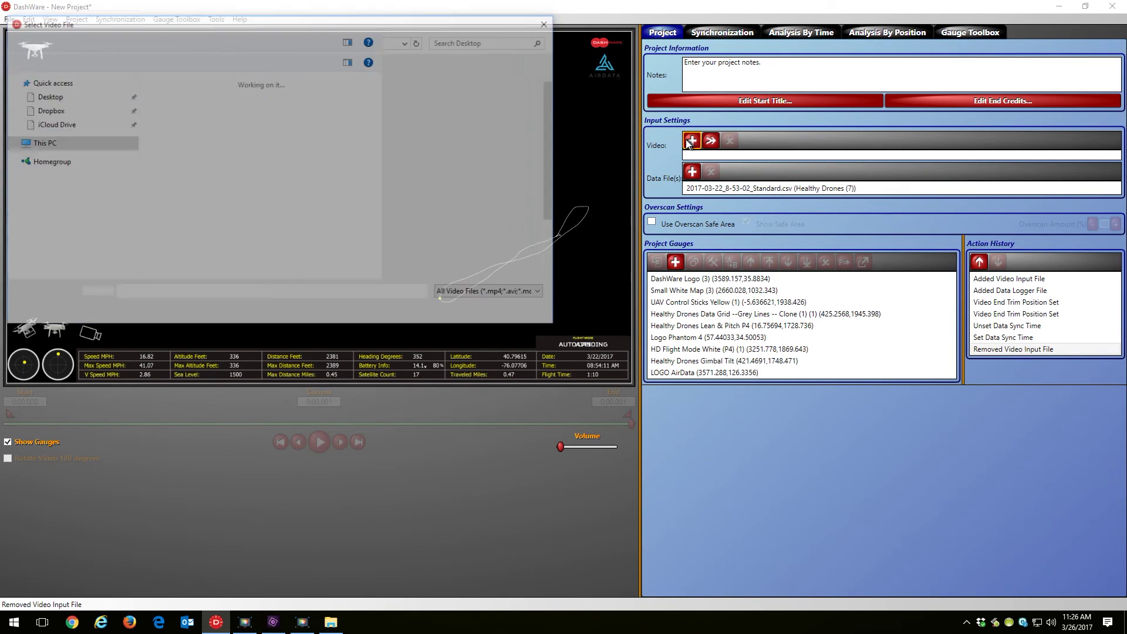
drag(132, 211, 129, 253)
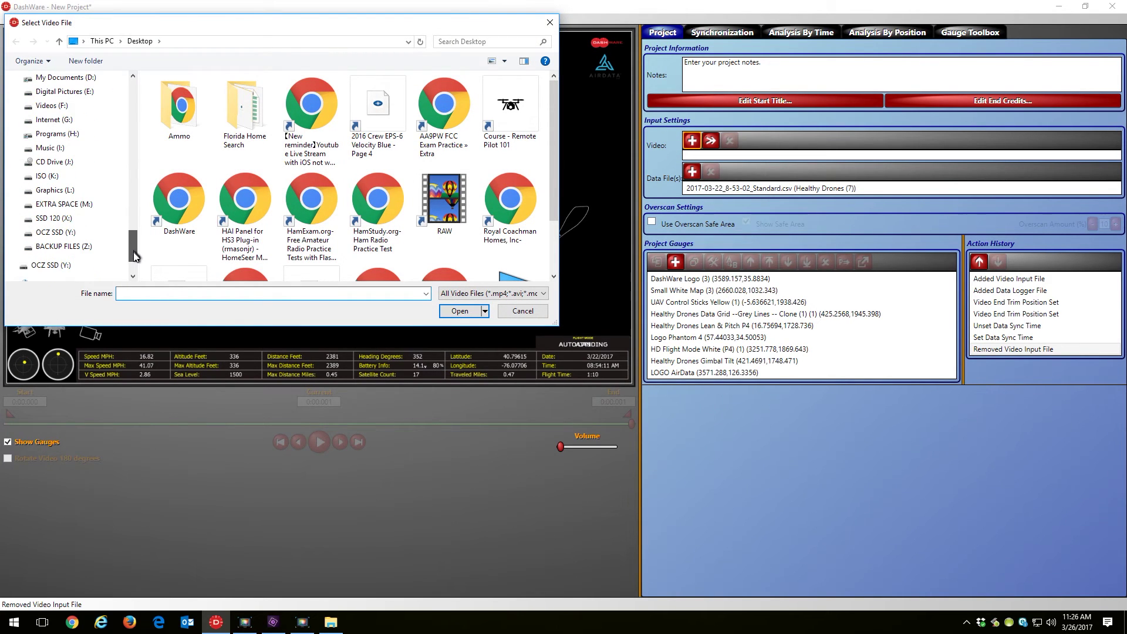
click(82, 205)
double_click(187, 120)
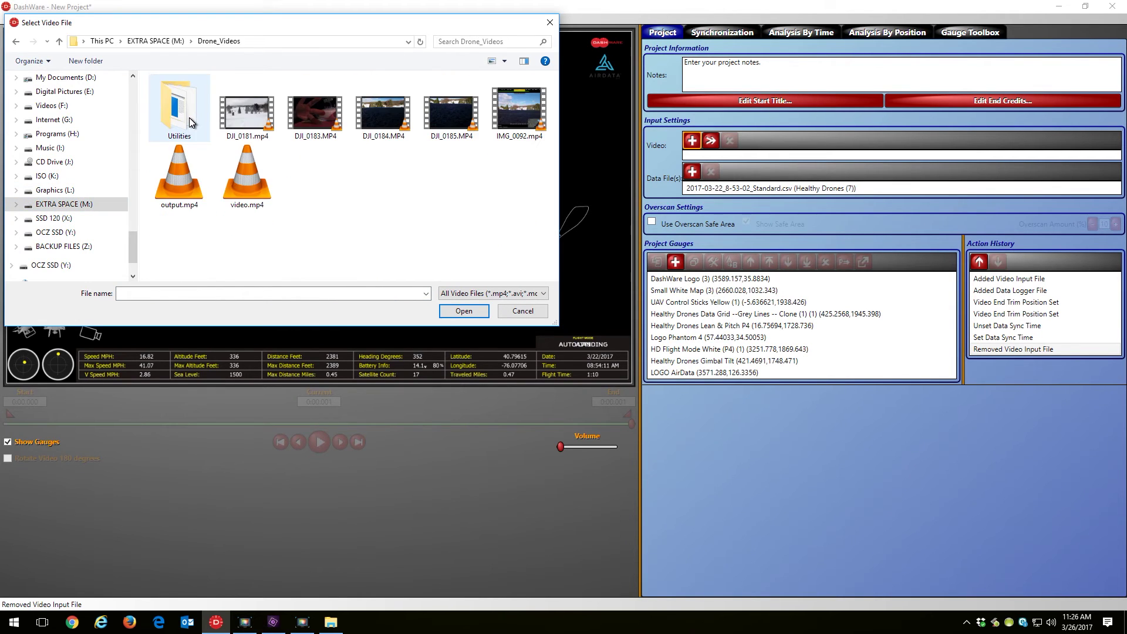
click(175, 185)
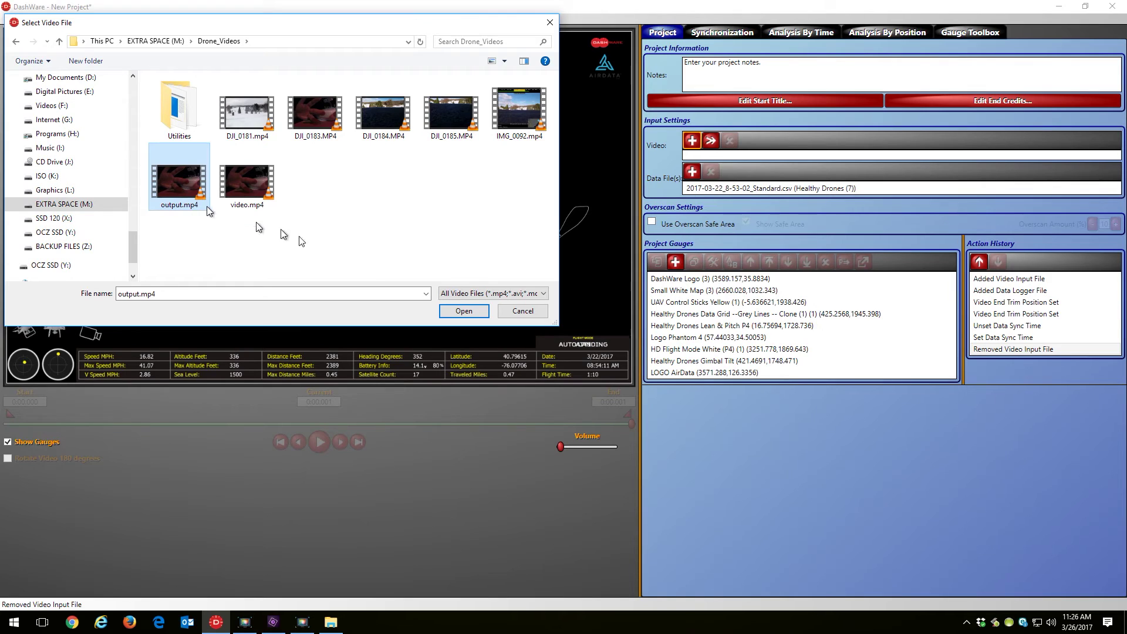
click(464, 312)
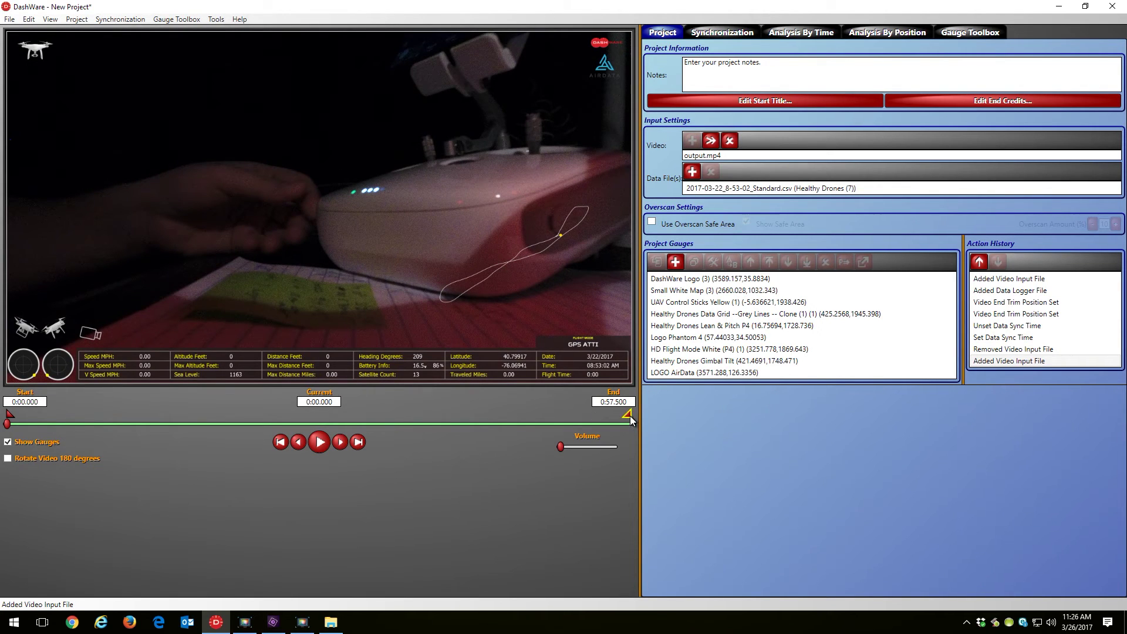
Trim the clip's end to 0:07.277 and preview the gauges playback.
drag(629, 415, 85, 420)
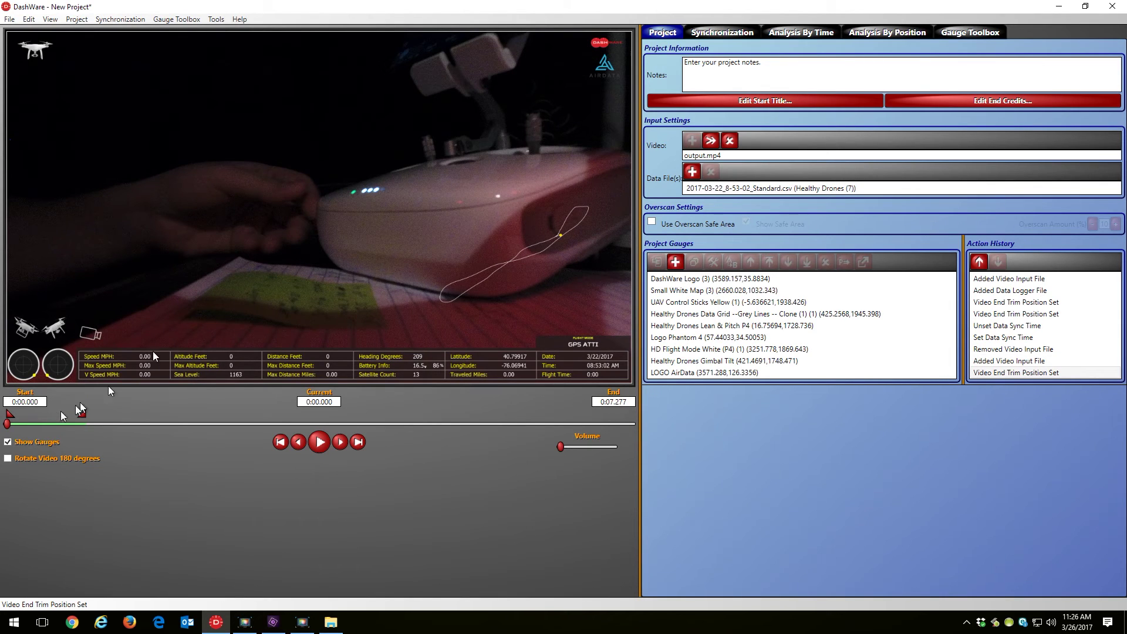
click(320, 443)
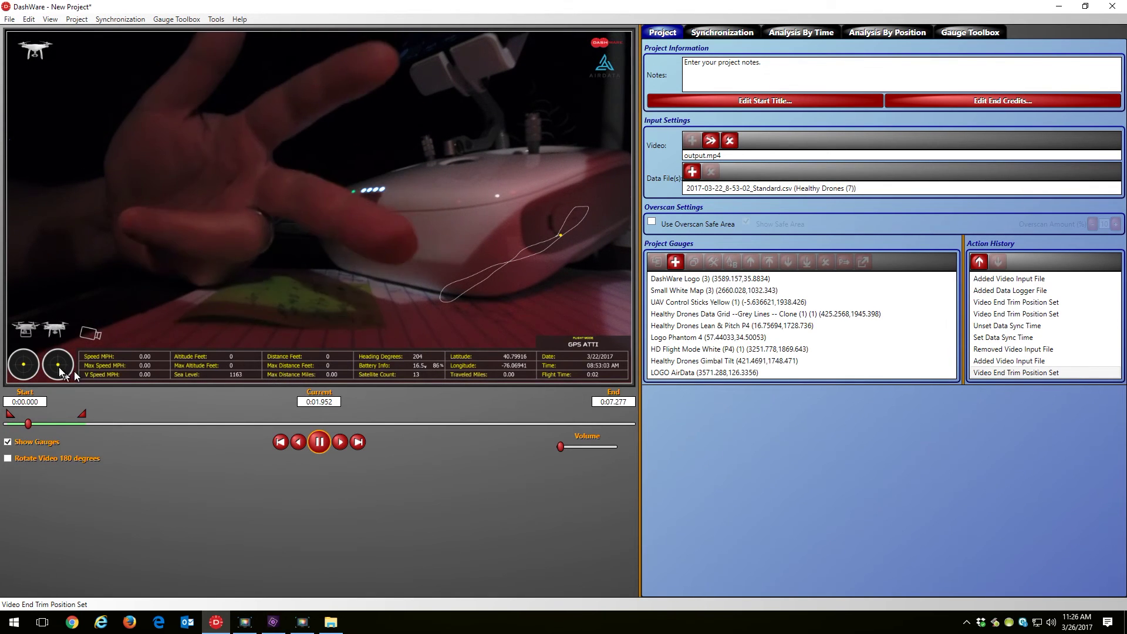
key(space)
click(10, 19)
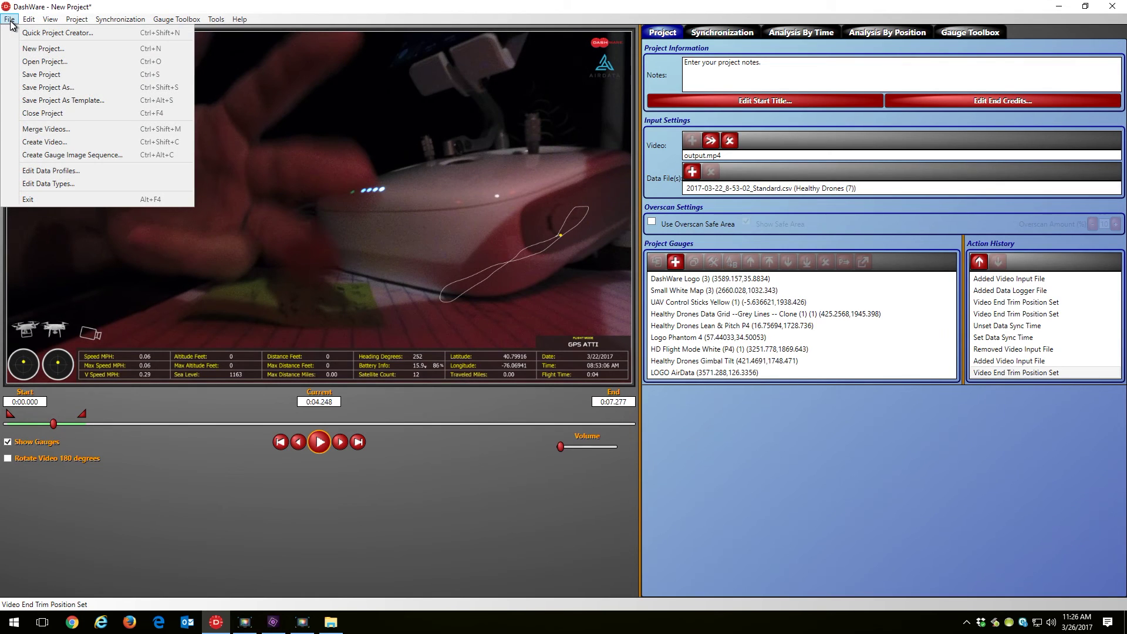
Render the 3840×2160 video with gauges to Y:\New Project.mp4.
click(47, 142)
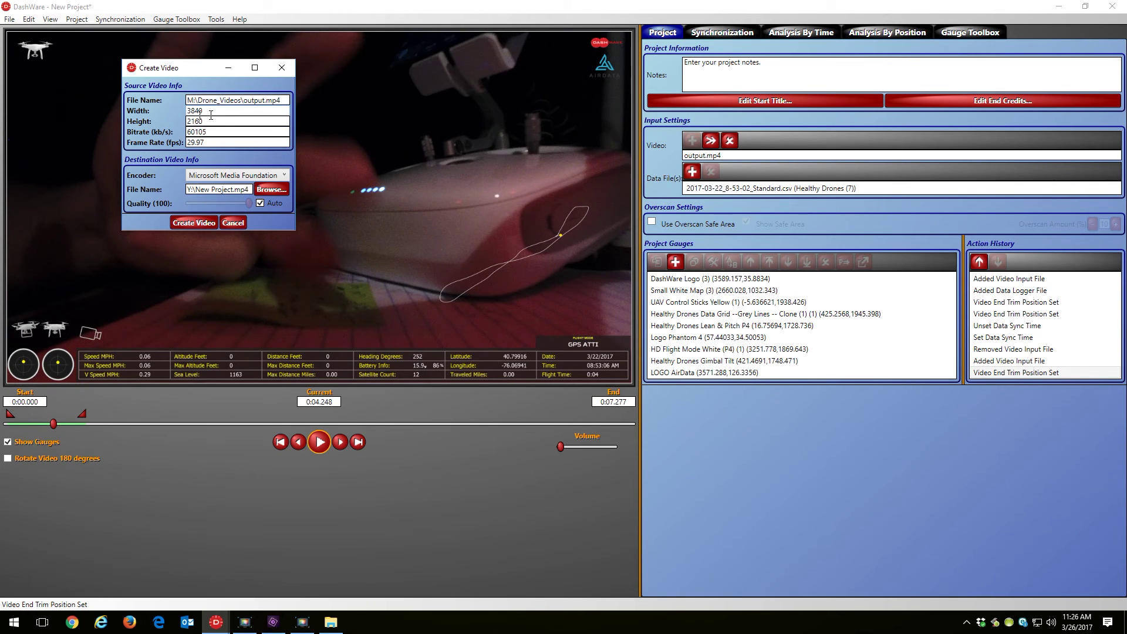
click(189, 223)
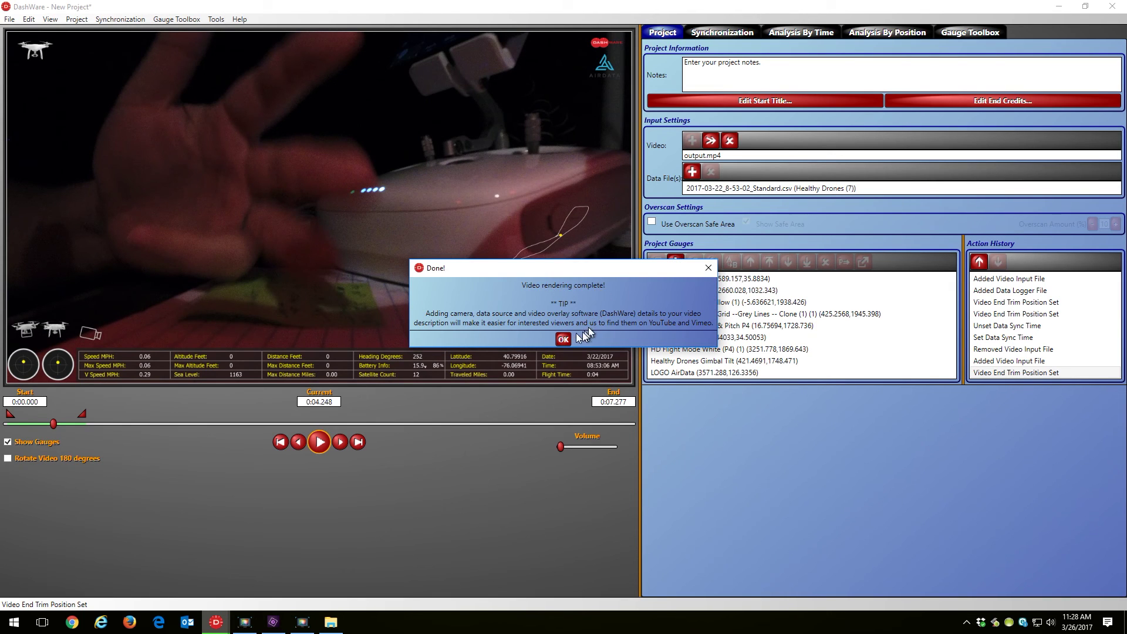
Dismiss the render-complete message and play New Project.mp4 from OCZ SSD (Y:) in VLC.
click(563, 338)
click(330, 622)
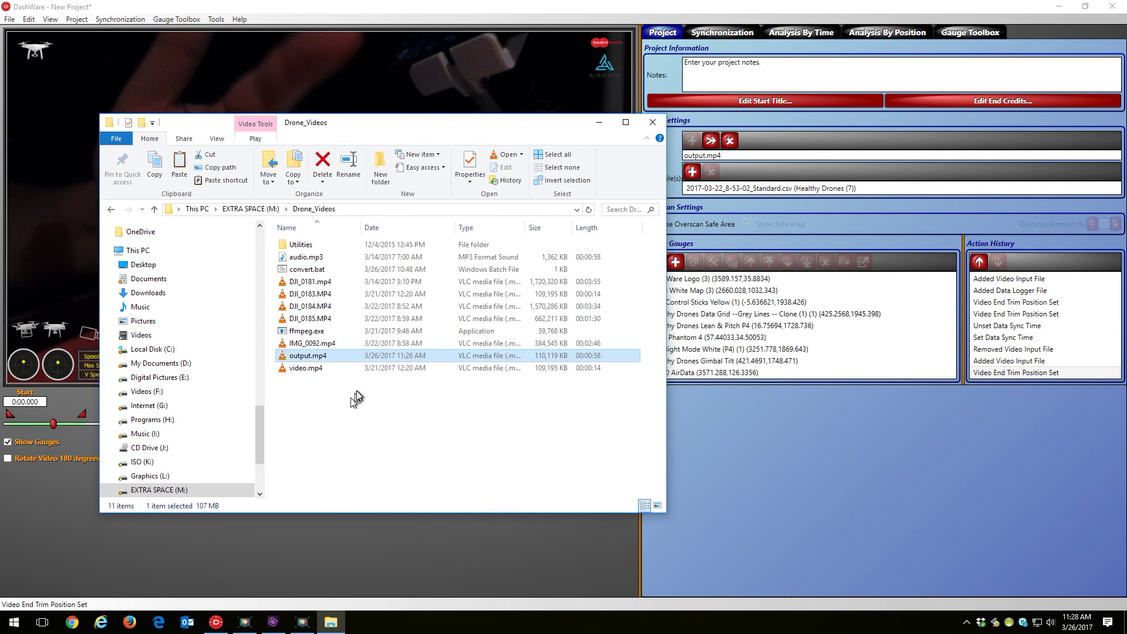
drag(263, 440, 257, 465)
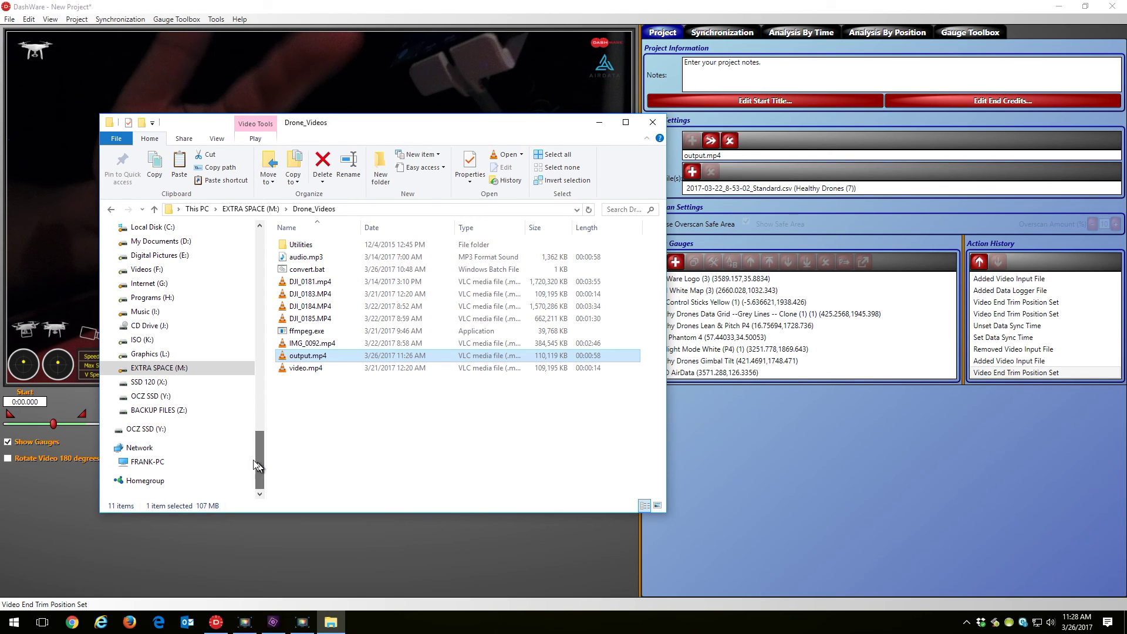
click(150, 396)
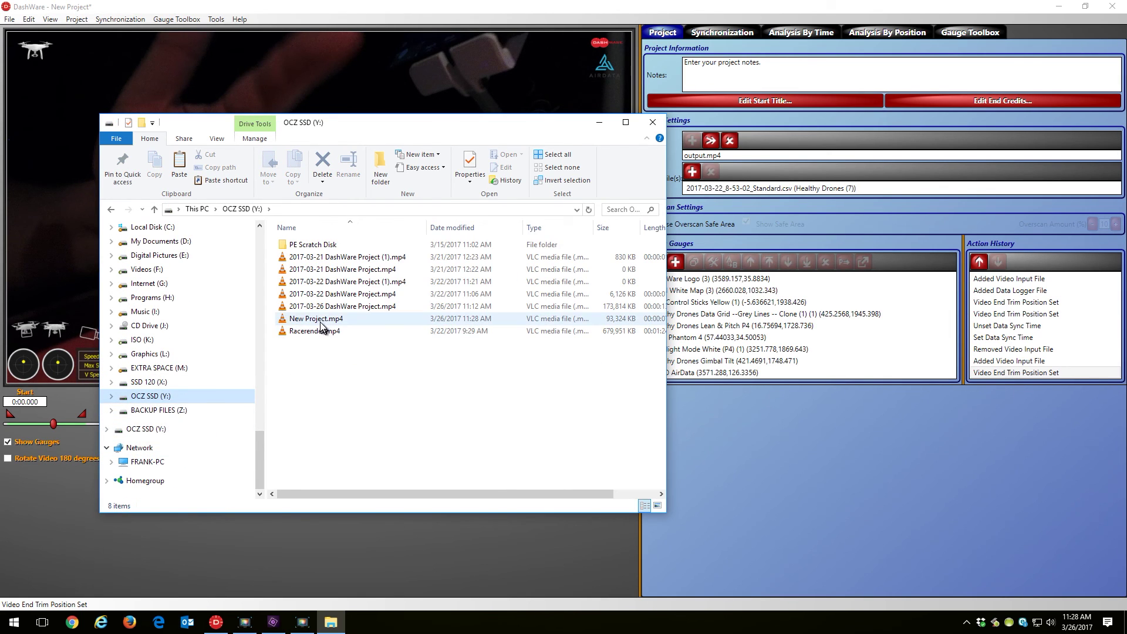
double_click(322, 325)
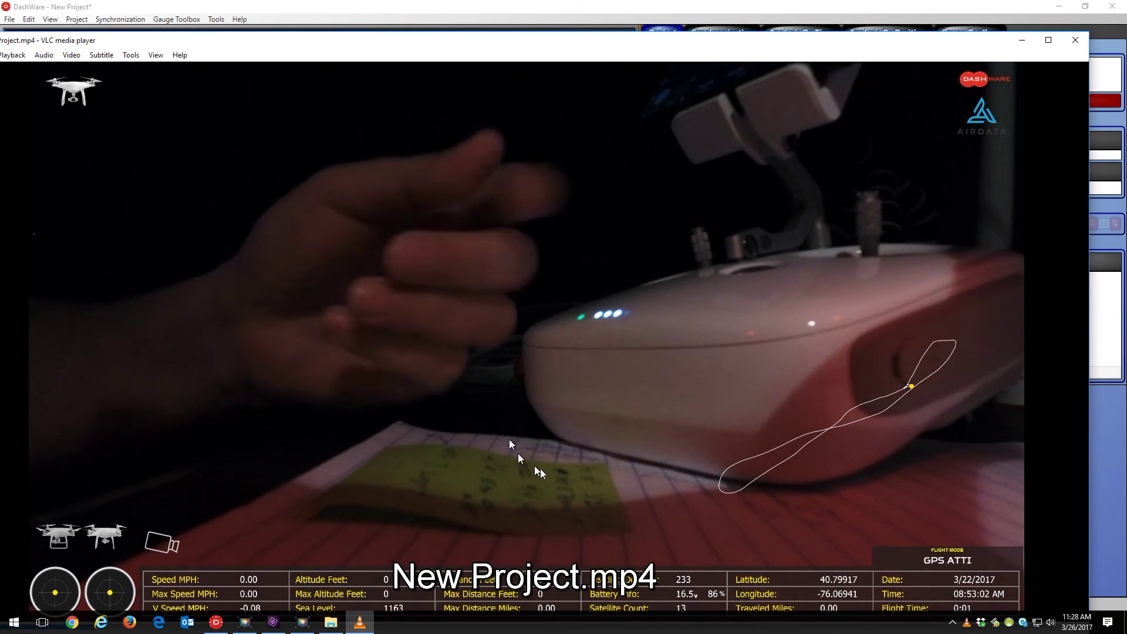
Watch the rendered video full screen, then close the file browser and VLC.
double_click(672, 460)
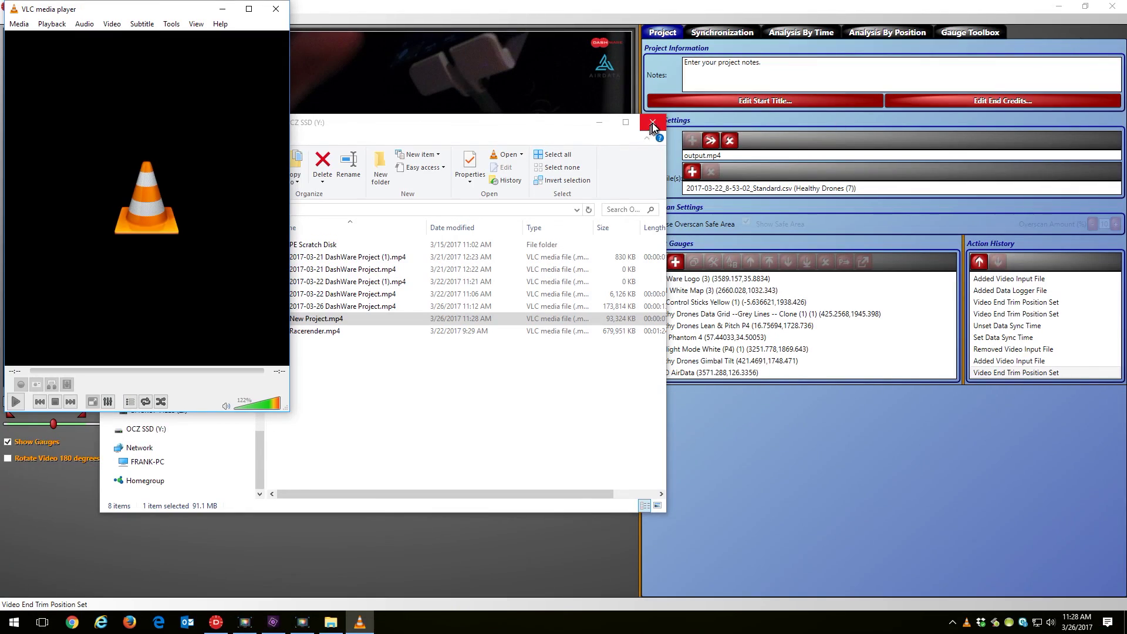
click(653, 122)
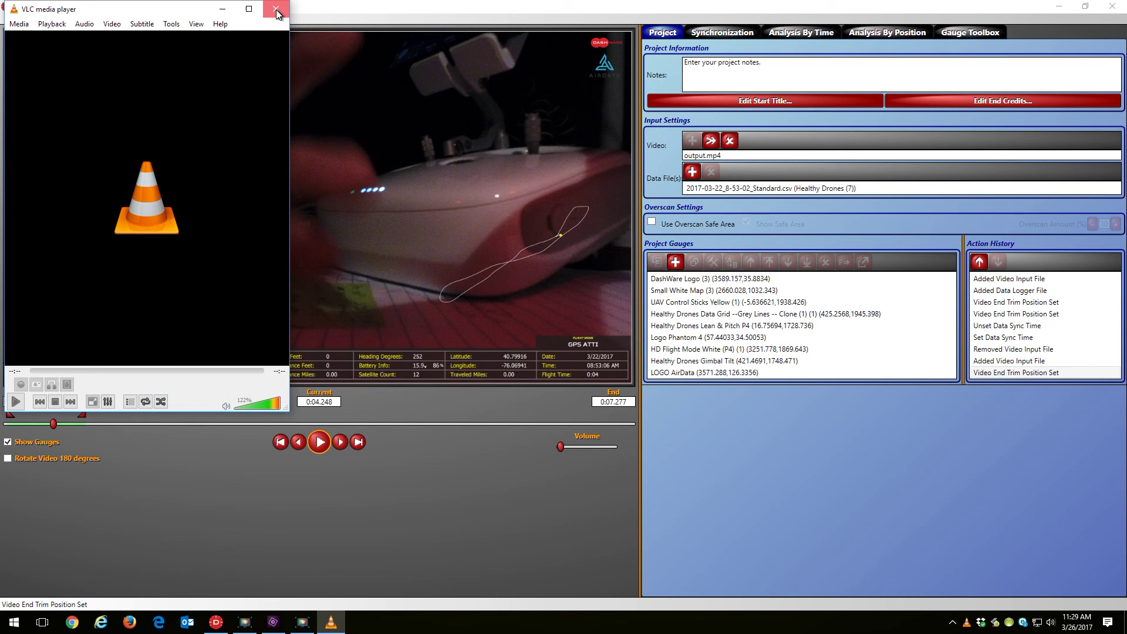
click(276, 9)
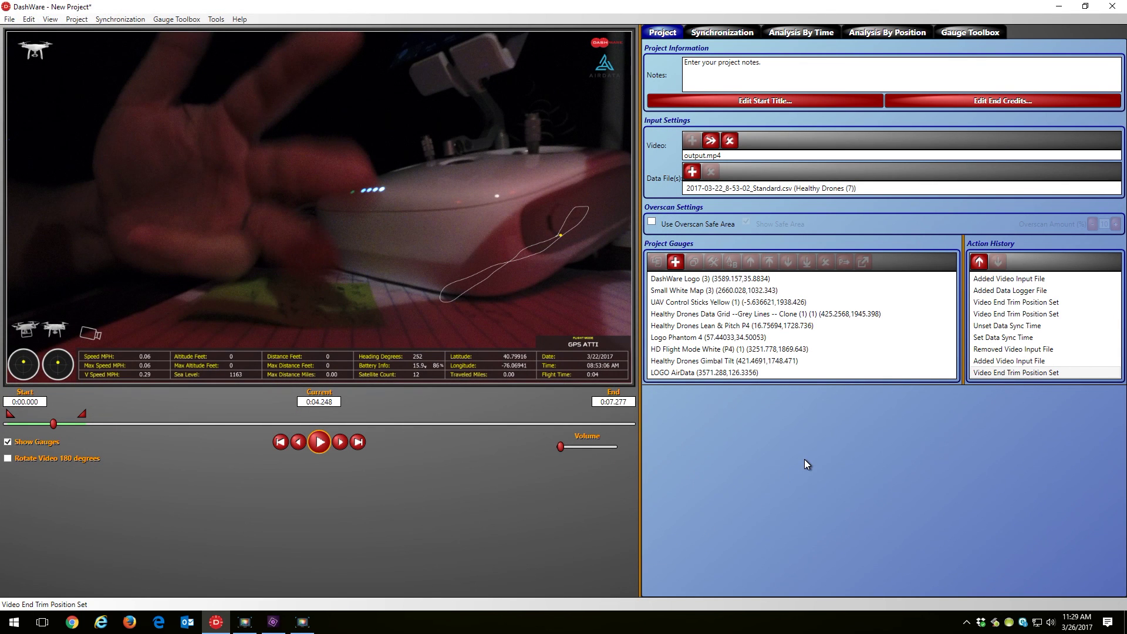